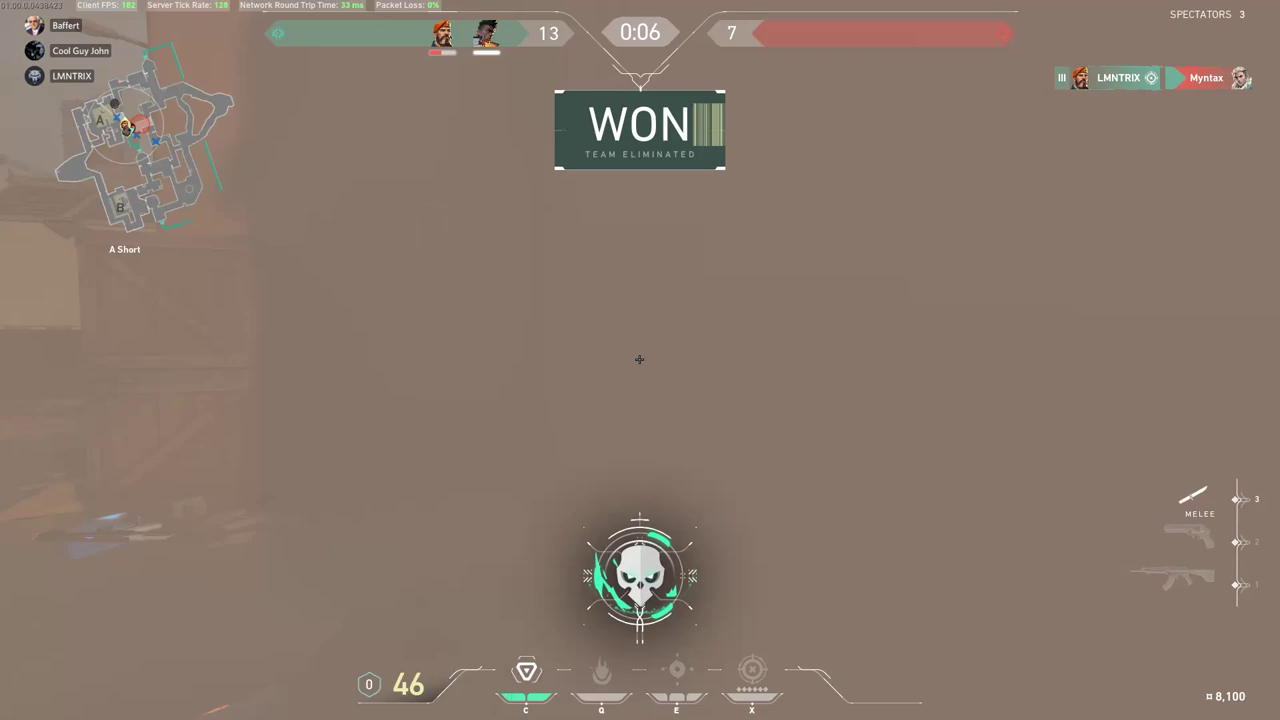
pyautogui.press('Tab')
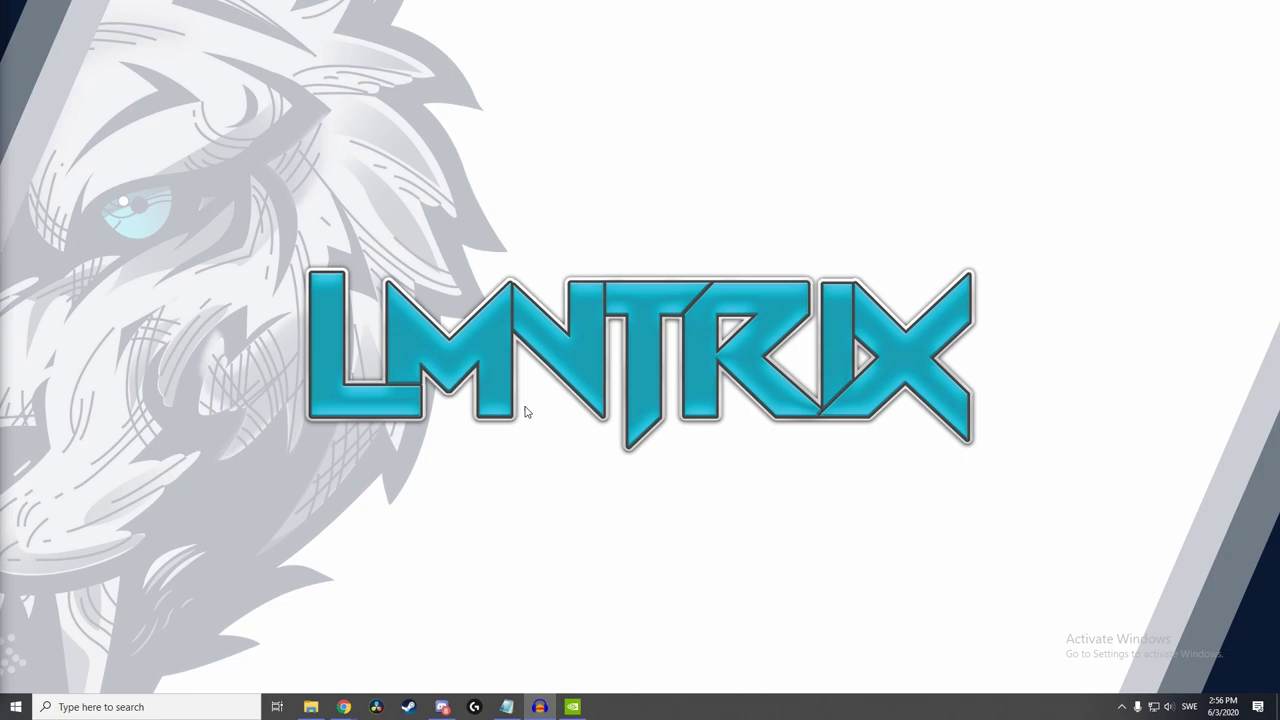
# - Open NVIDIA Control Panel from the desktop and select the Valorant executable in the program-specific 3D settings
pyautogui.rightClick(540, 409)
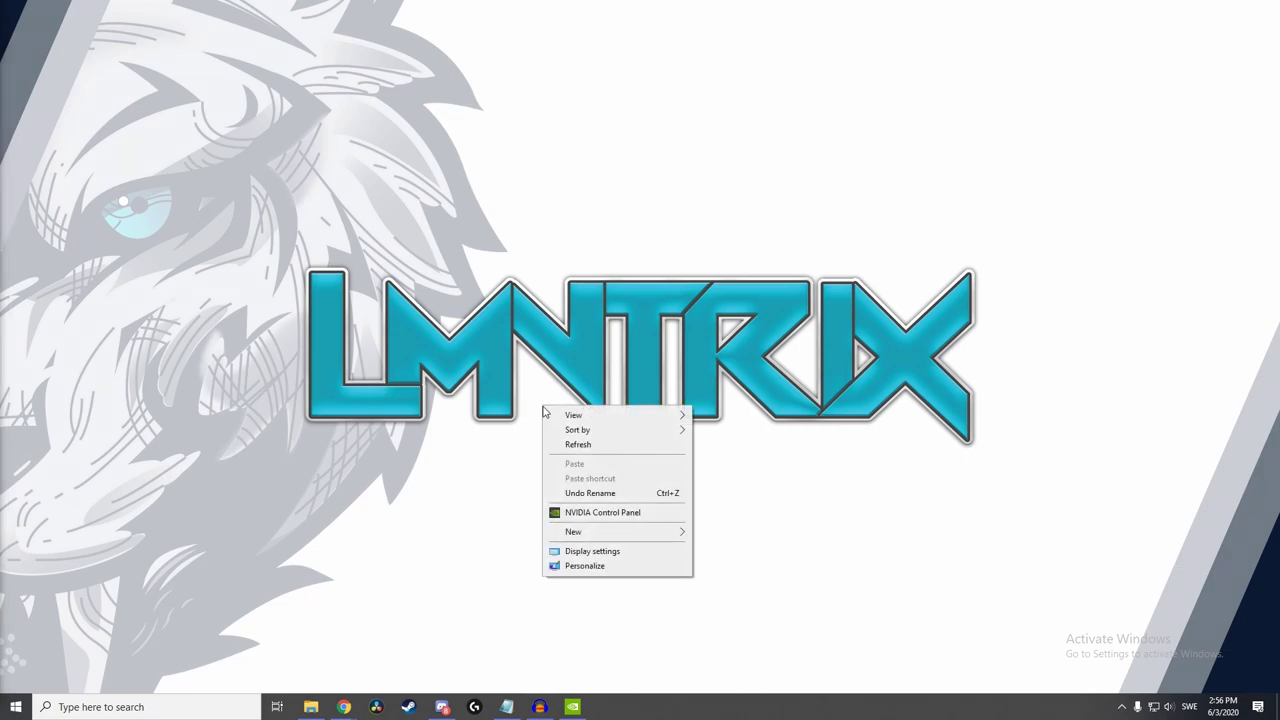
pyautogui.click(609, 513)
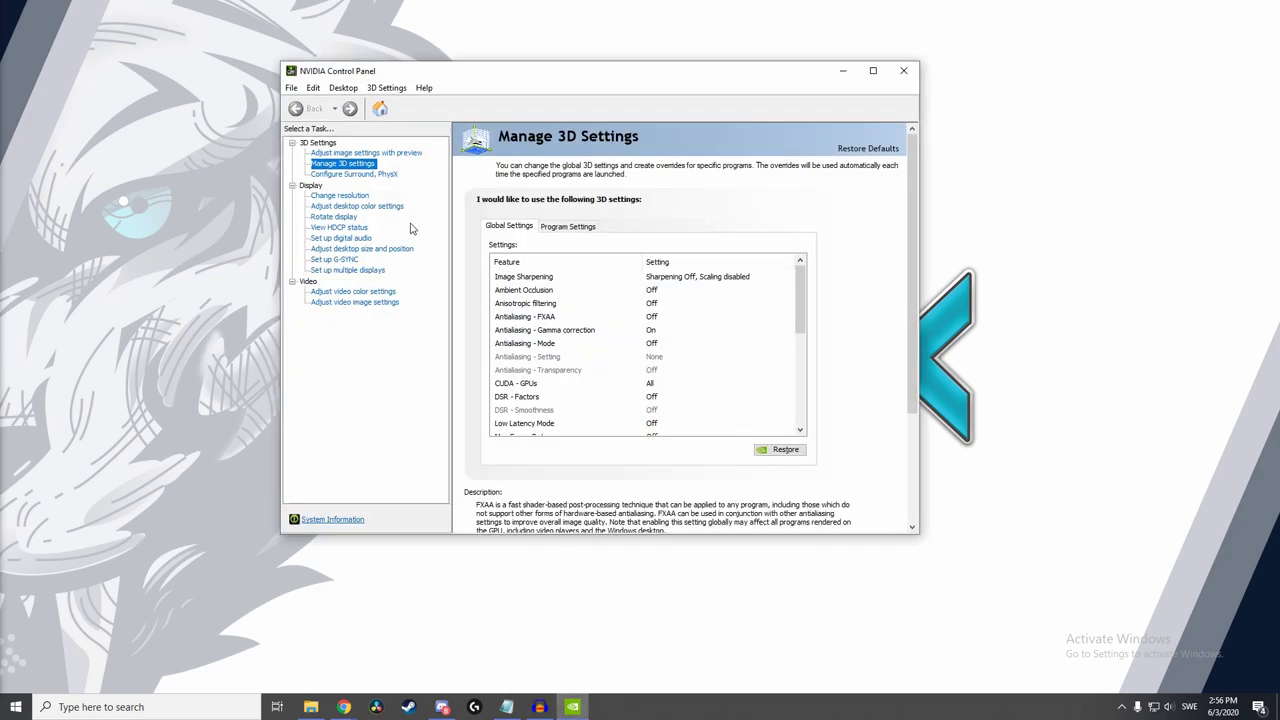
pyautogui.moveTo(562, 79); pyautogui.dragTo(608, 58)
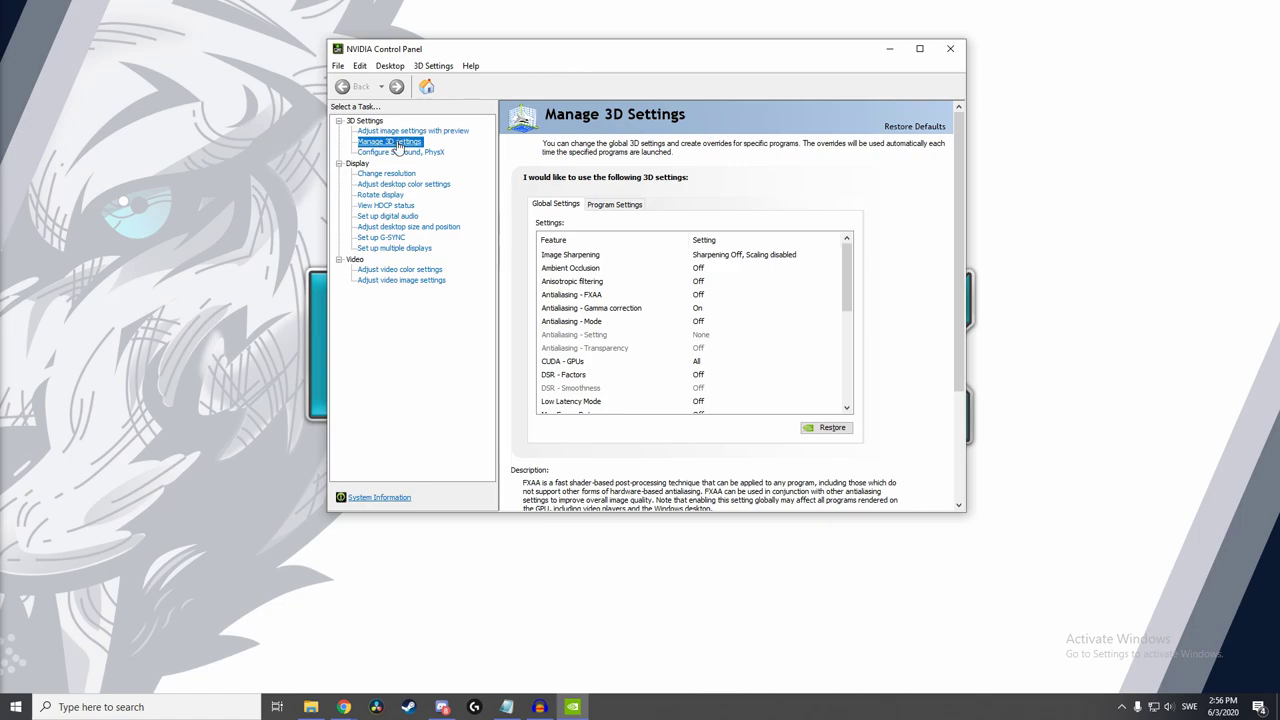
pyautogui.click(617, 210)
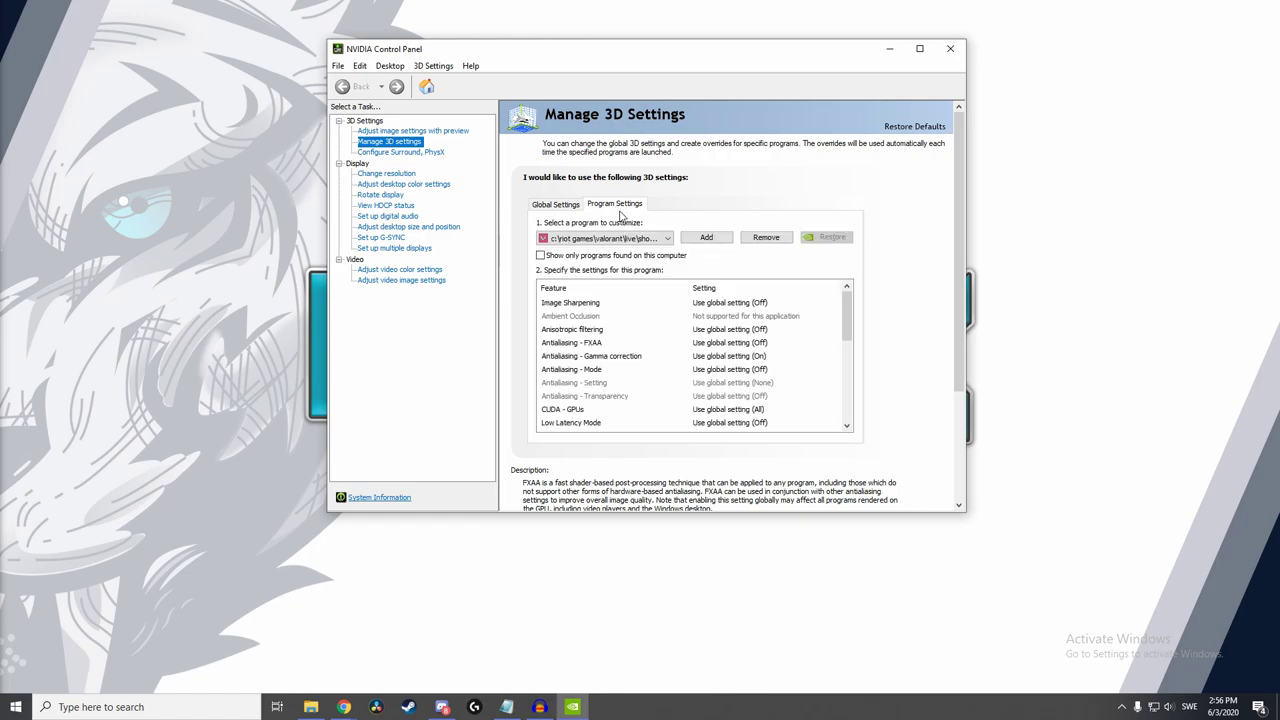
pyautogui.click(651, 239)
pyautogui.click(657, 253)
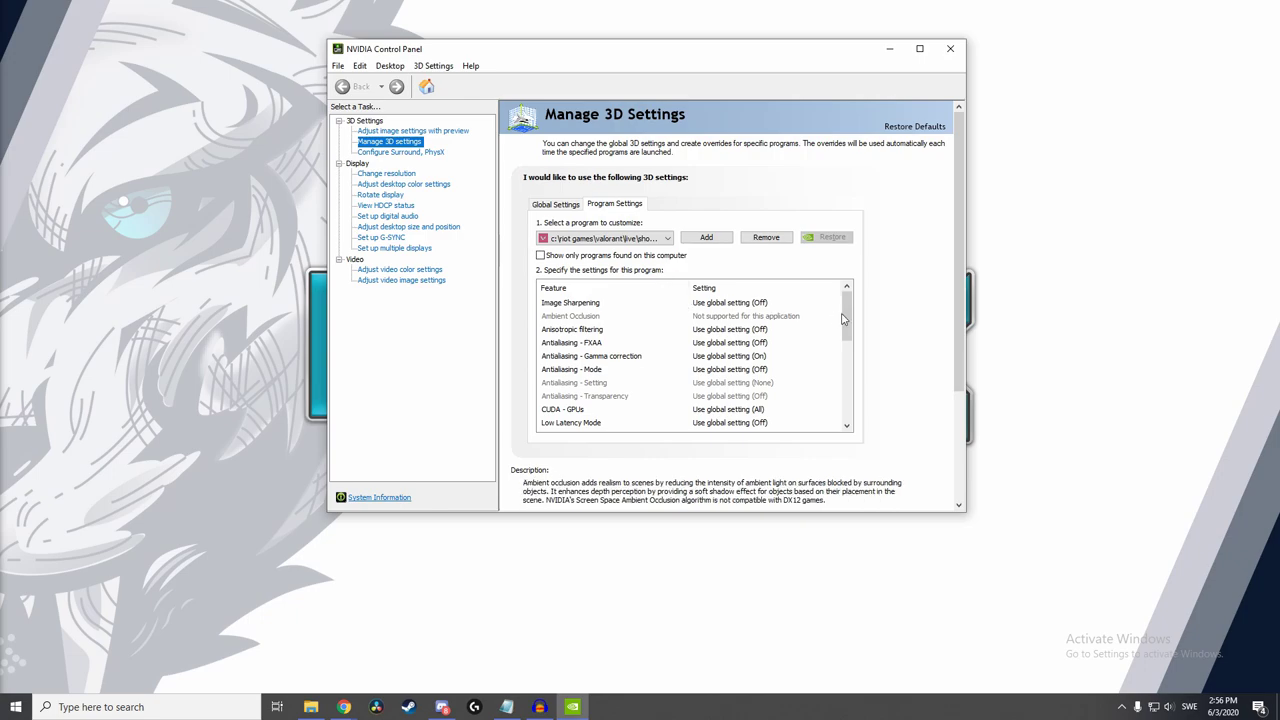
# - Set the Max Frame Rate for Valorant to 240 FPS
pyautogui.moveTo(847, 320); pyautogui.dragTo(849, 371)
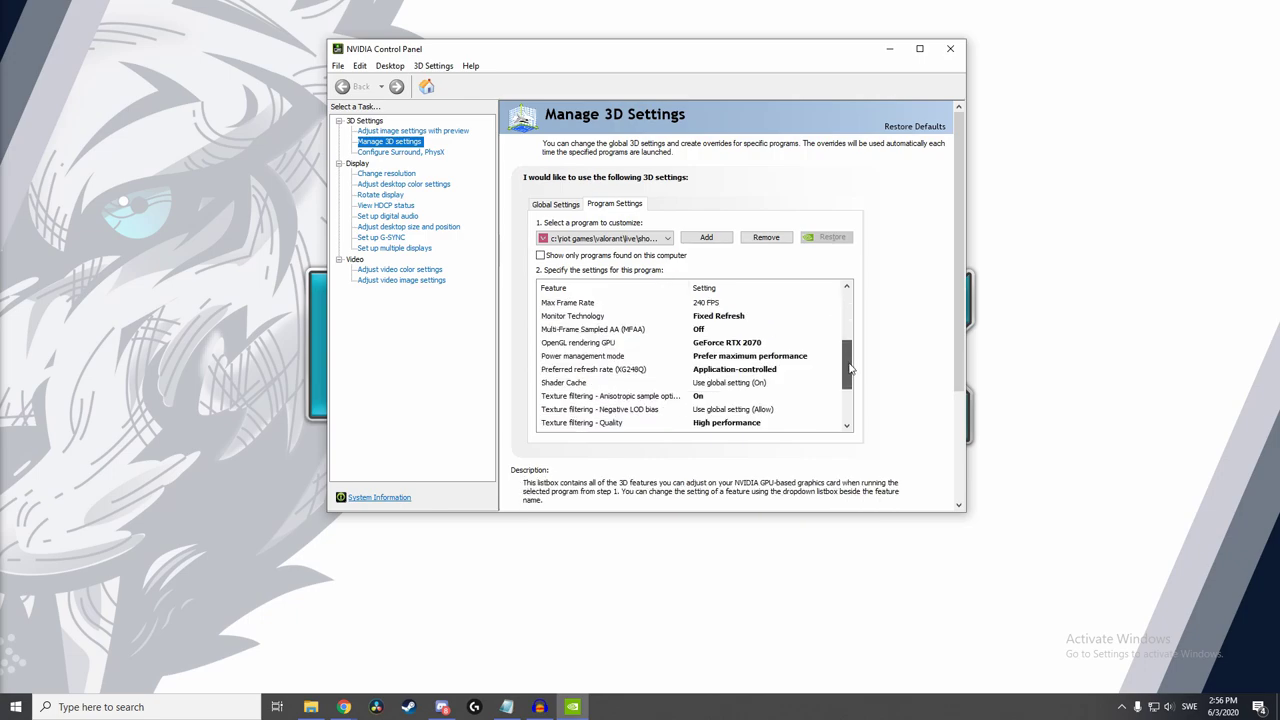
pyautogui.click(712, 303)
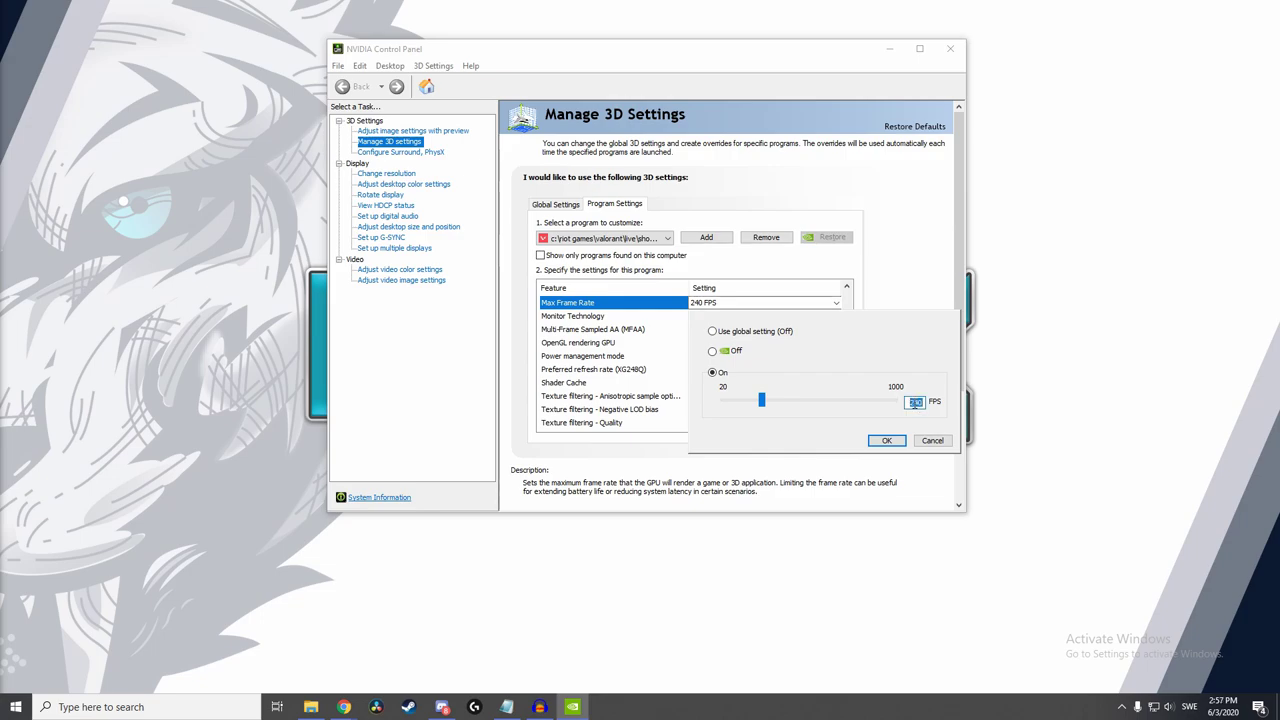
pyautogui.write('240')
pyautogui.click(886, 440)
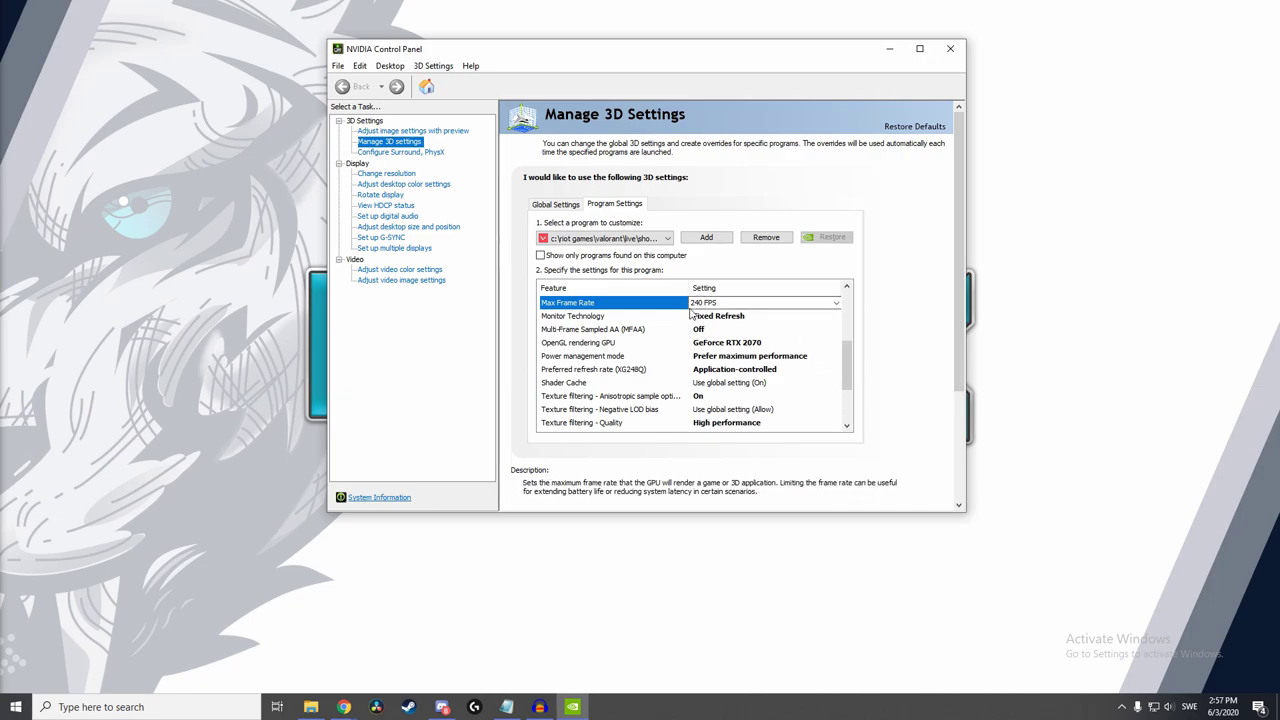
# - Set Valorant's Monitor Technology to Fixed Refresh
pyautogui.click(622, 318)
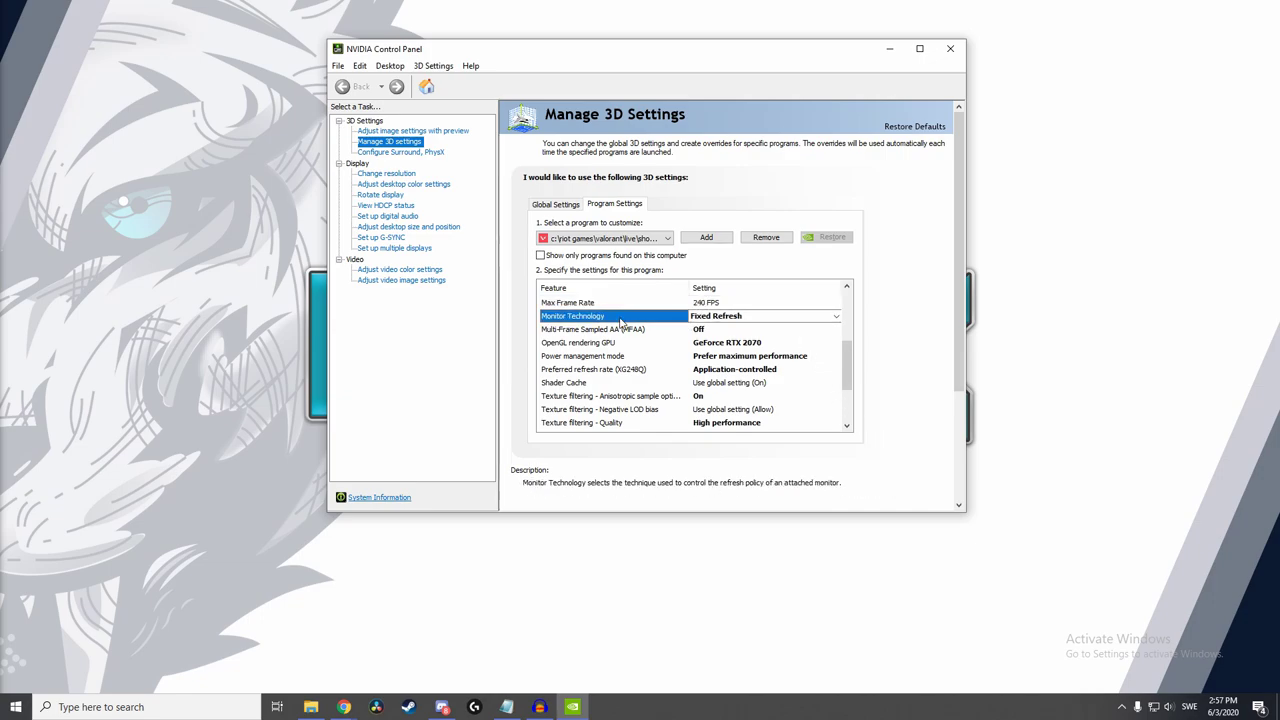
pyautogui.click(836, 320)
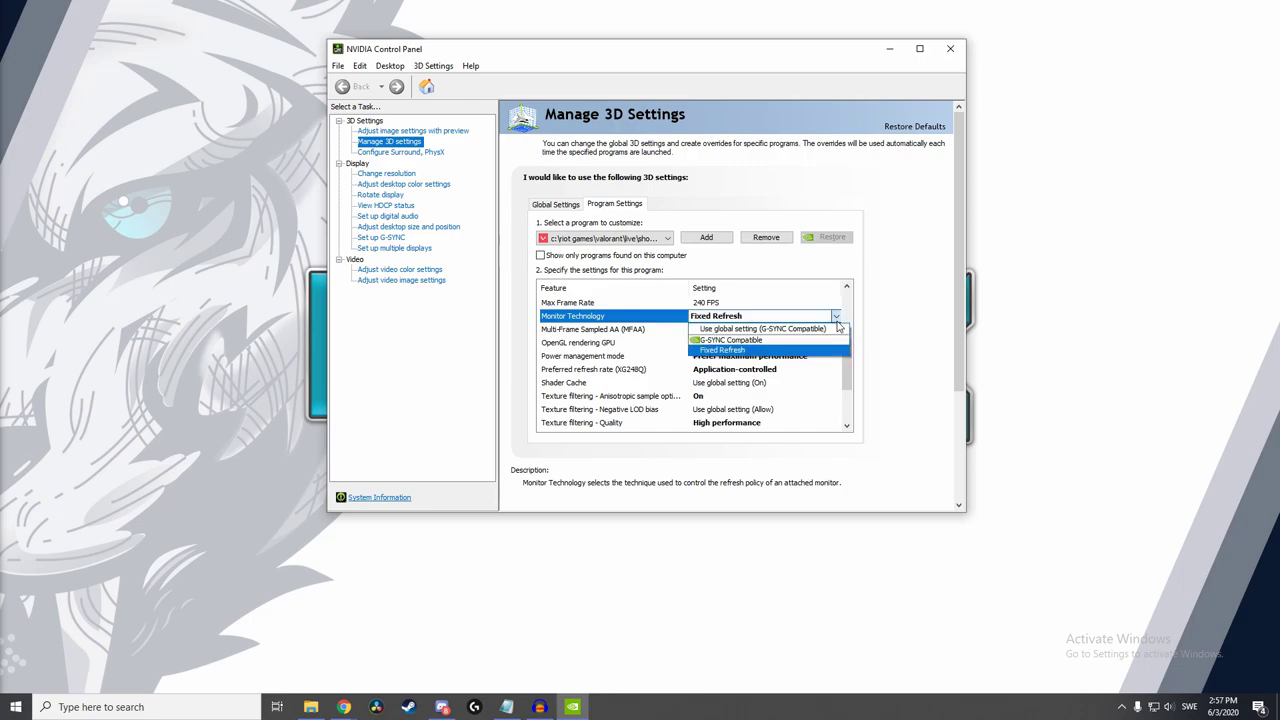
pyautogui.click(750, 352)
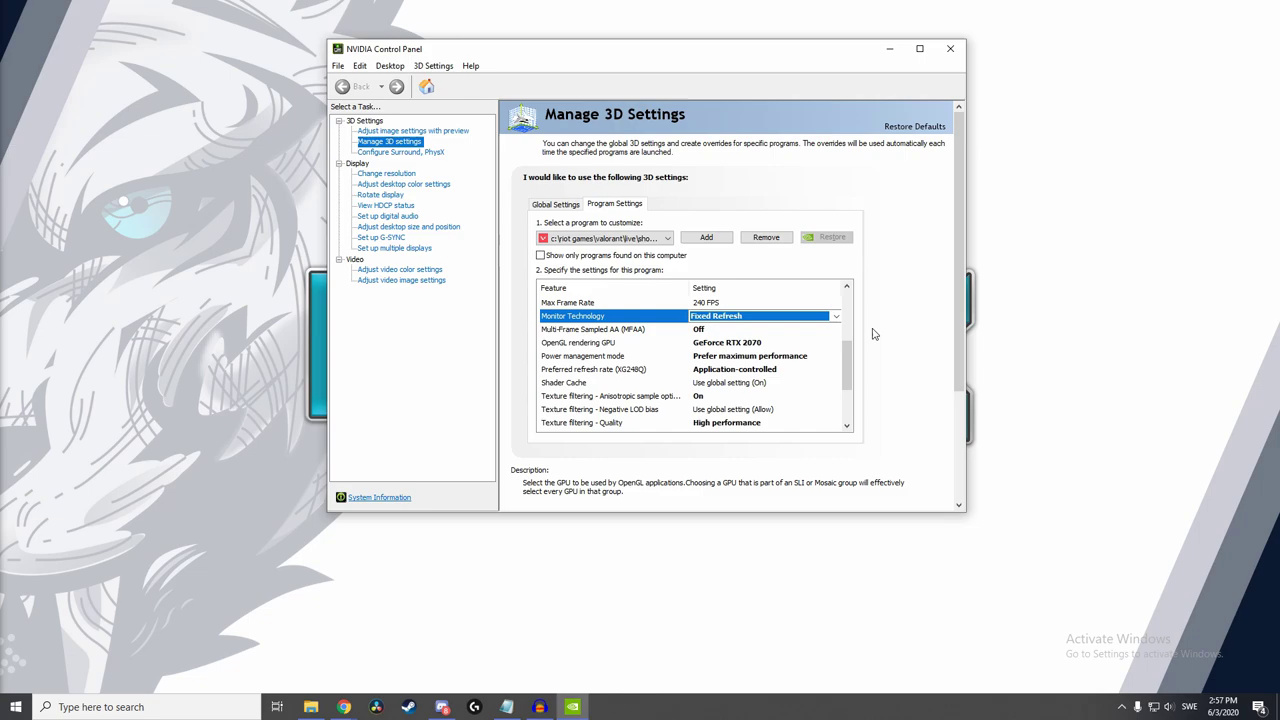
# - Set Valorant's Power management mode to Prefer maximum performance
pyautogui.click(847, 426)
pyautogui.click(847, 426)
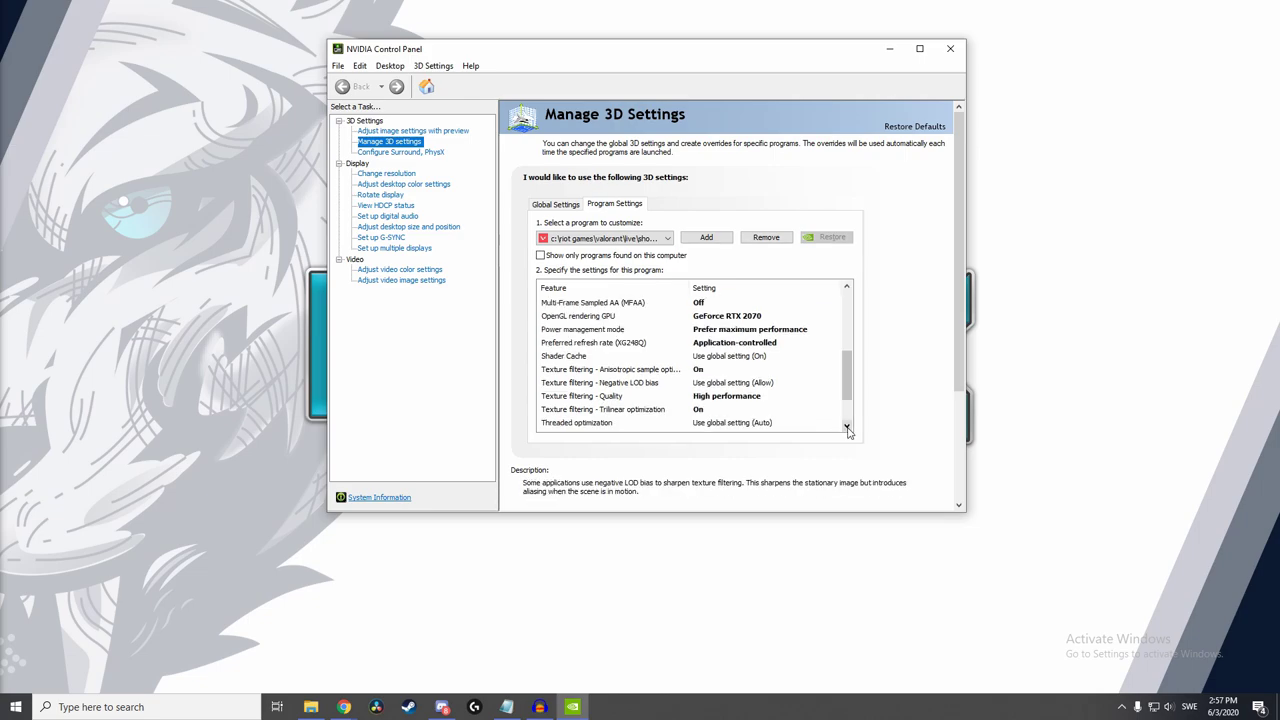
pyautogui.click(716, 330)
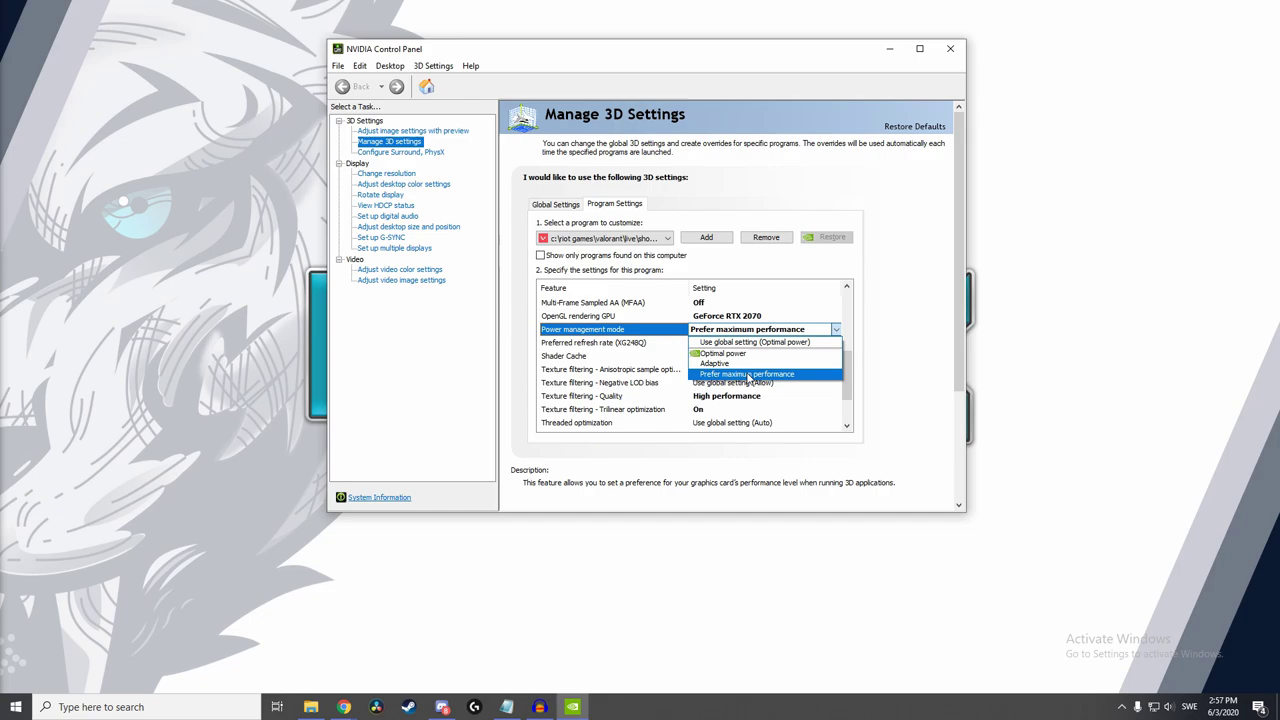
pyautogui.click(748, 376)
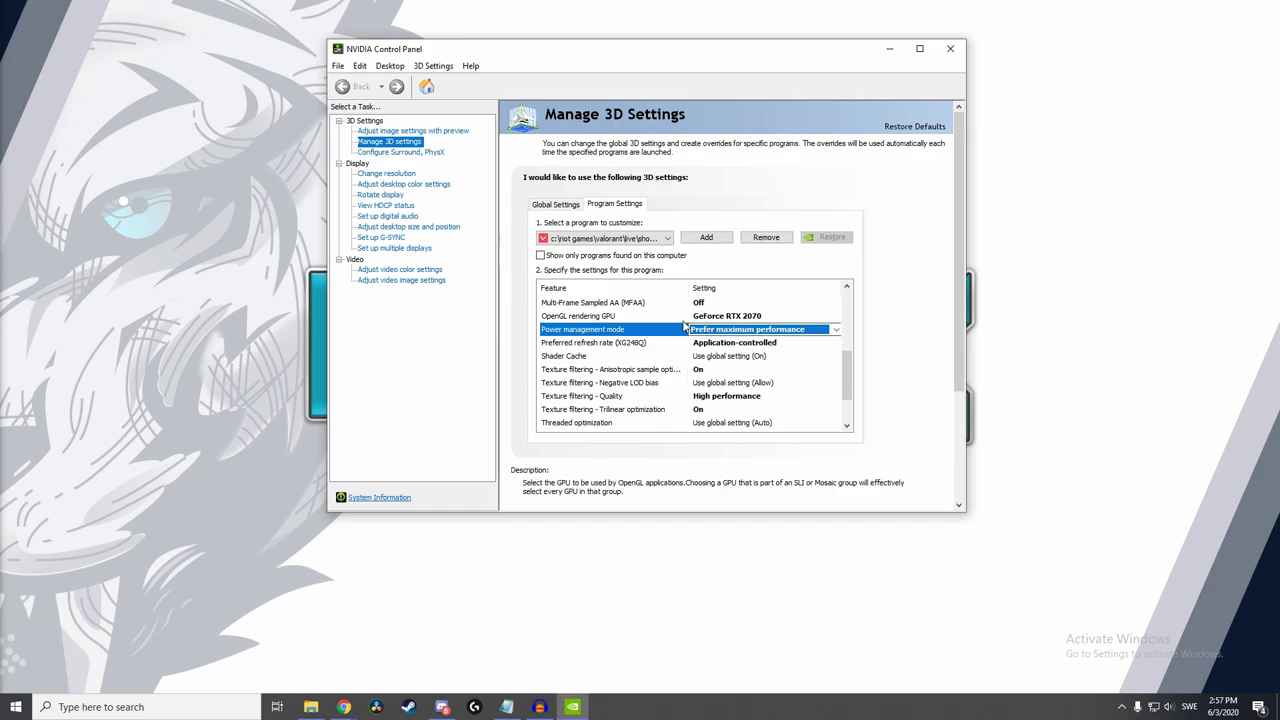
# - Set Texture filtering - Quality to High performance for Valorant
pyautogui.click(718, 396)
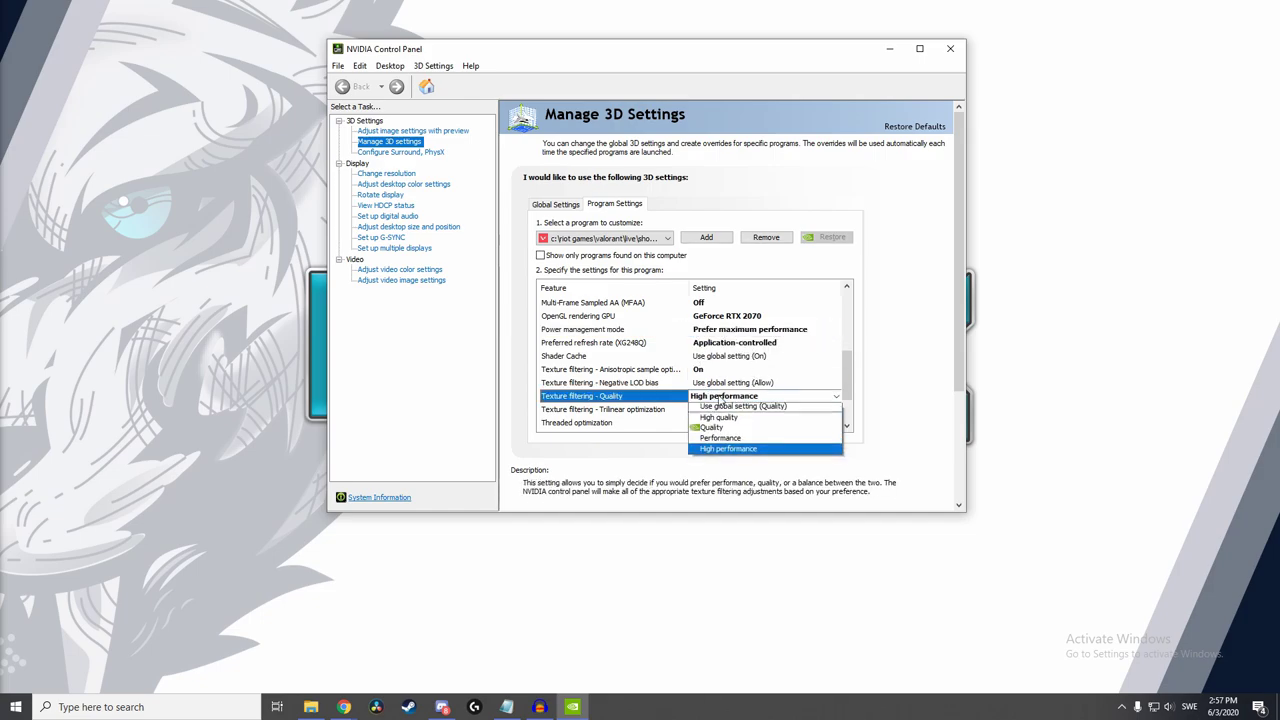
pyautogui.click(800, 452)
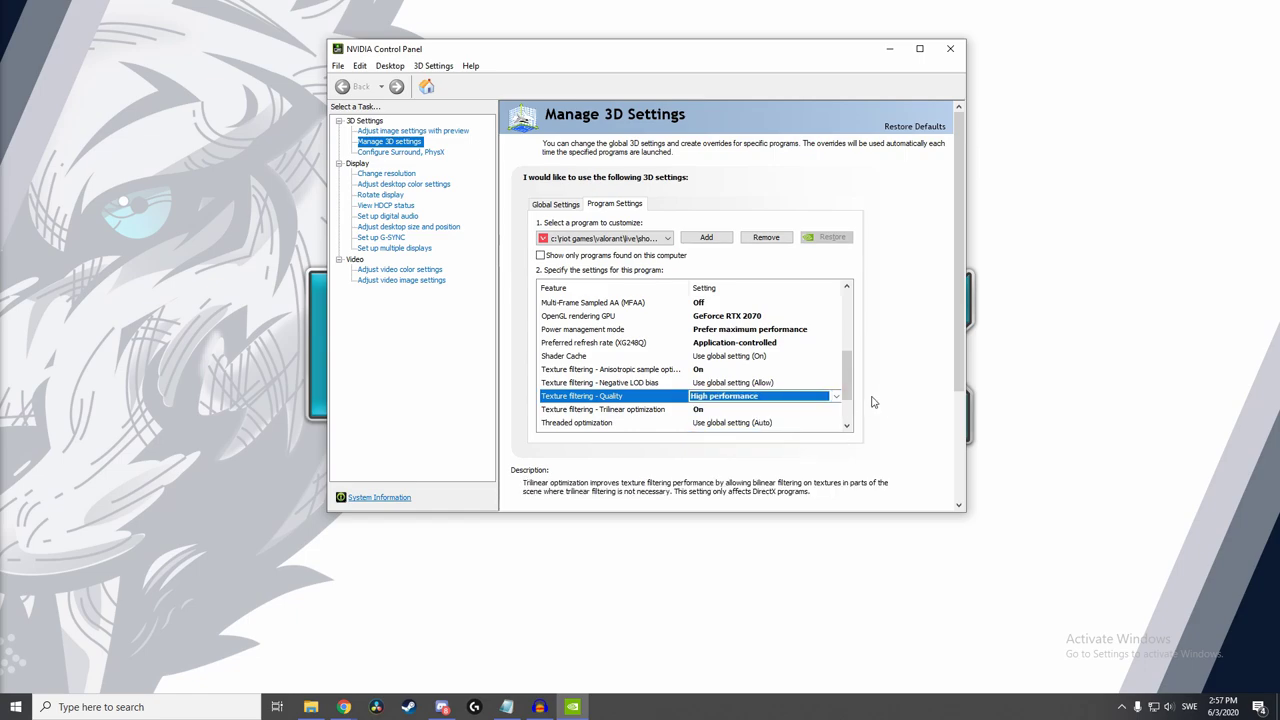
pyautogui.scroll(-1, 845, 400)
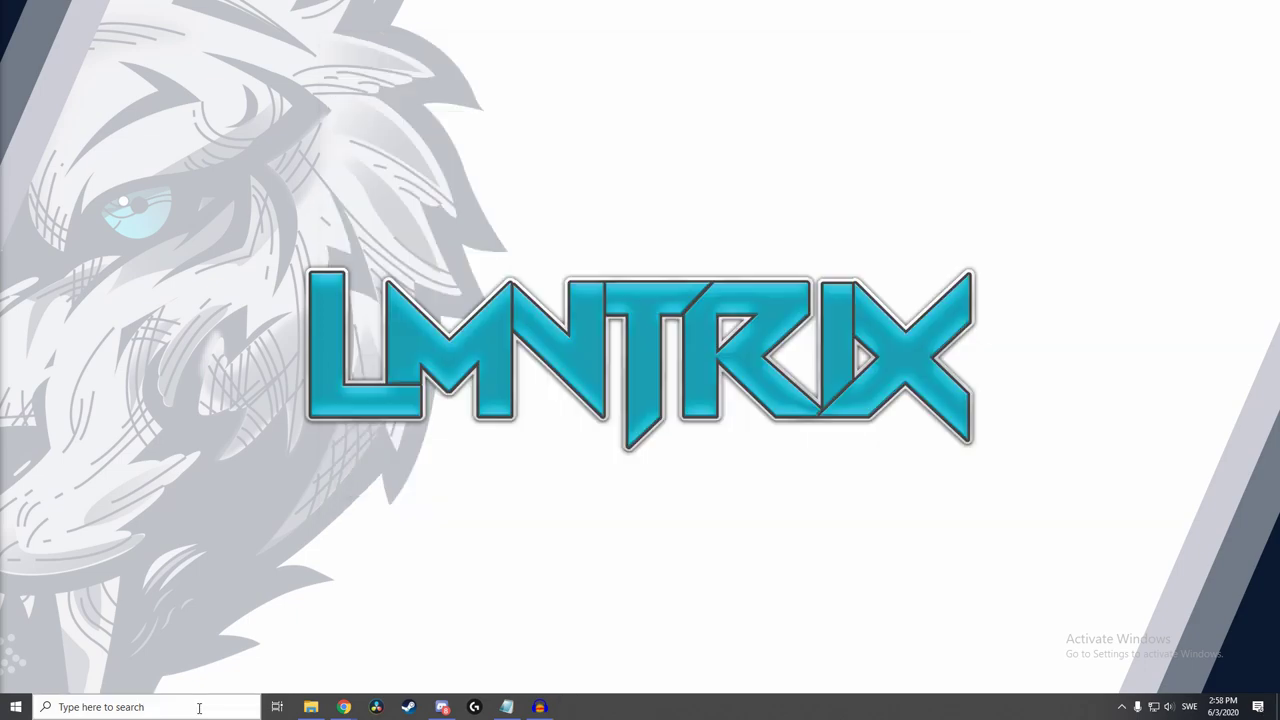
# - Search Windows for "mouse settings", open the additional mouse options and move the Mouse Properties dialog to the middle of the screen
pyautogui.press('super+s')
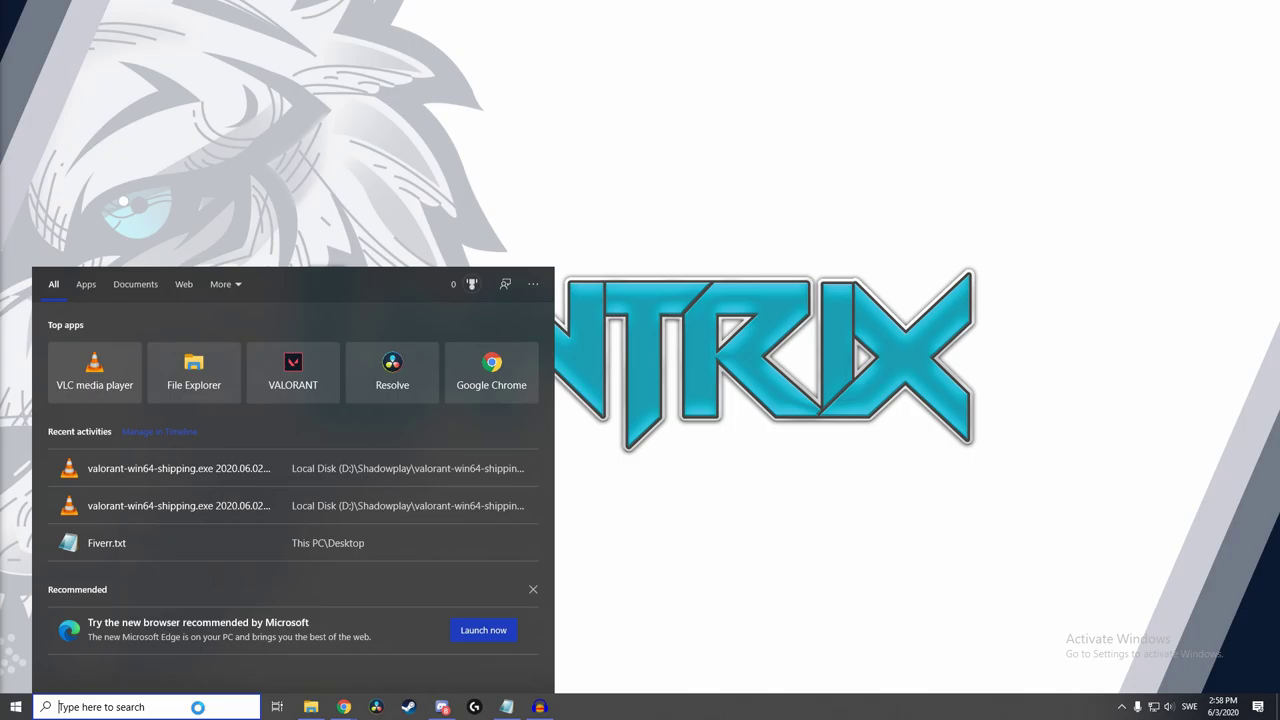
pyautogui.write('mouse settings')
pyautogui.press('Return')
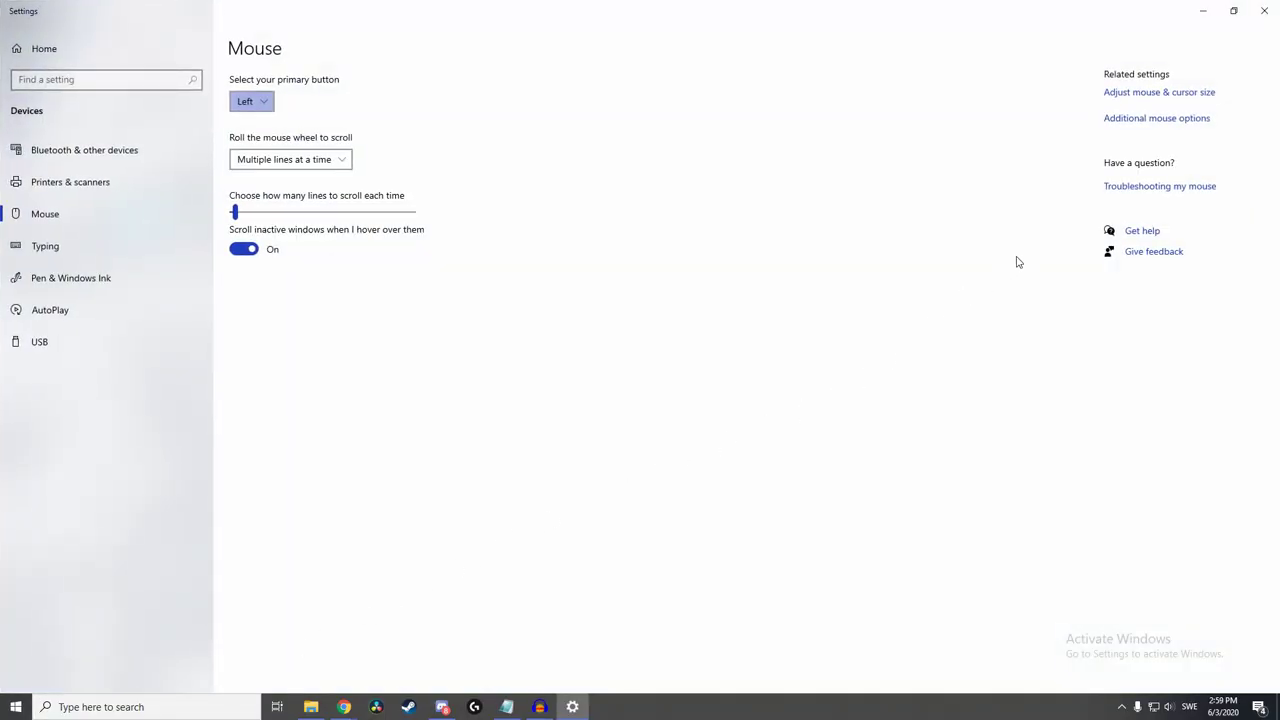
pyautogui.click(1152, 119)
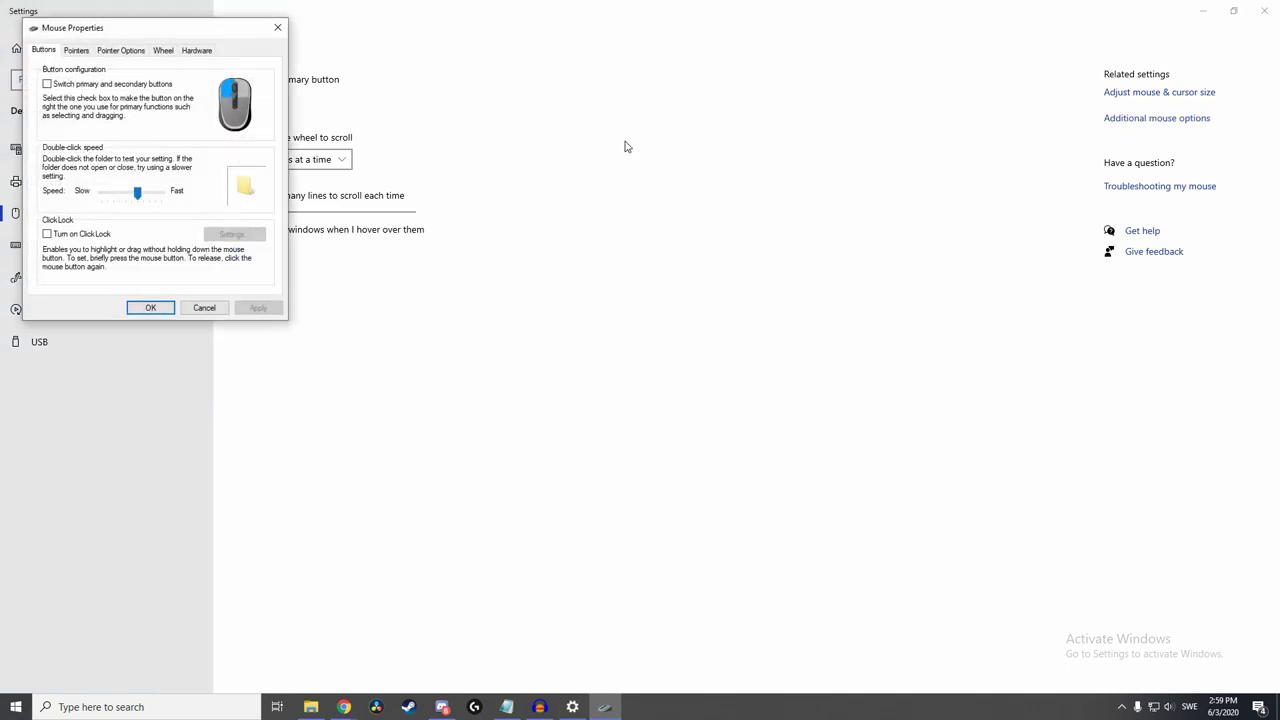
pyautogui.moveTo(232, 34); pyautogui.dragTo(685, 101)
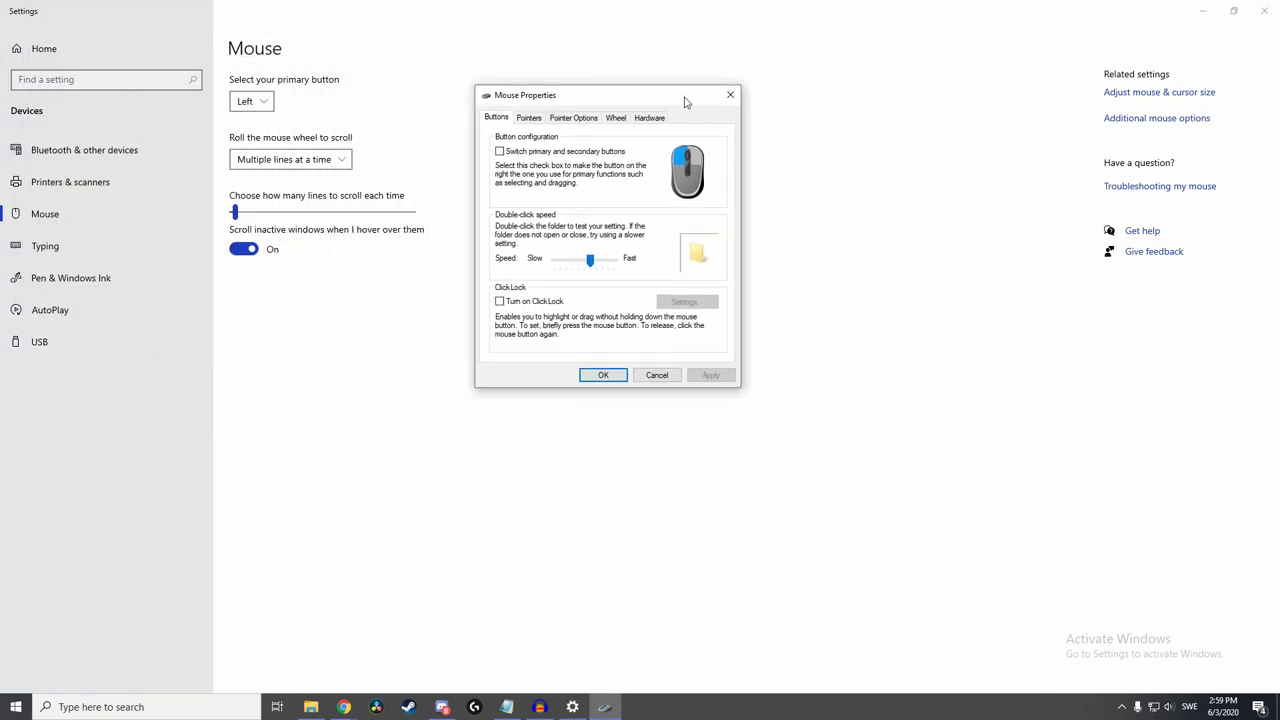
# - Disable Enhance pointer precision in the pointer options and apply the change
pyautogui.click(580, 118)
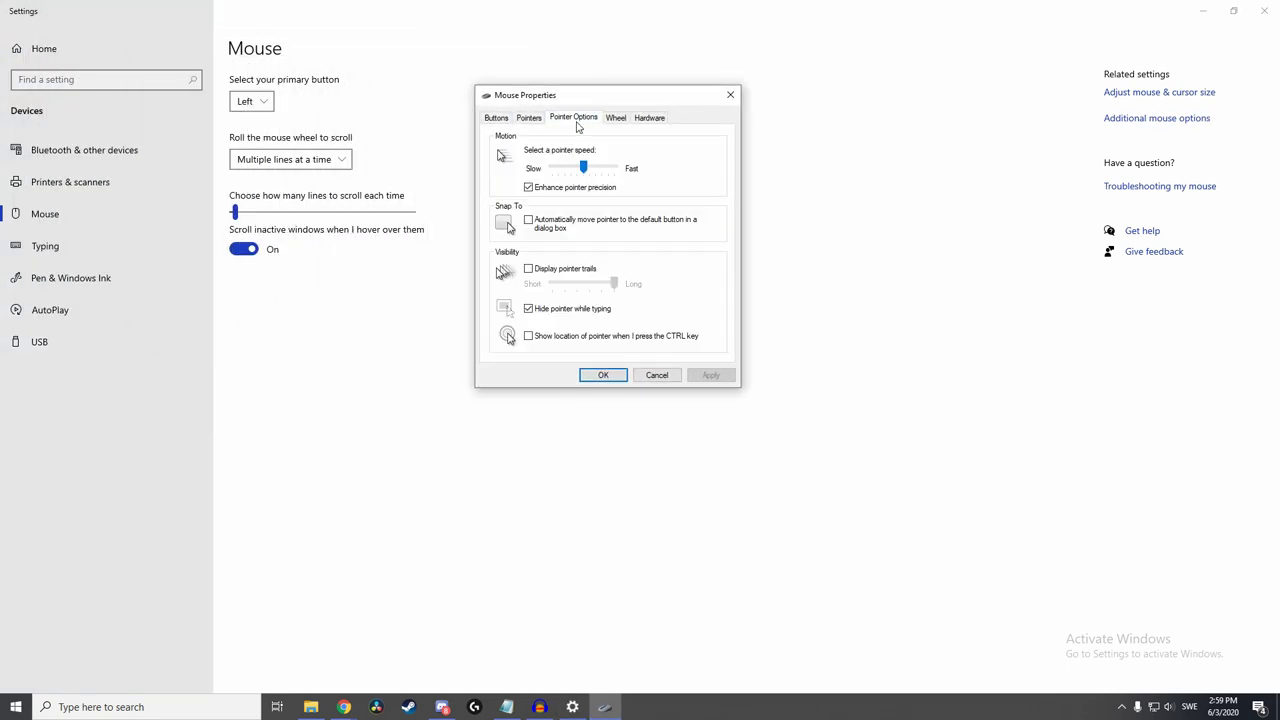
pyautogui.click(529, 188)
pyautogui.click(709, 376)
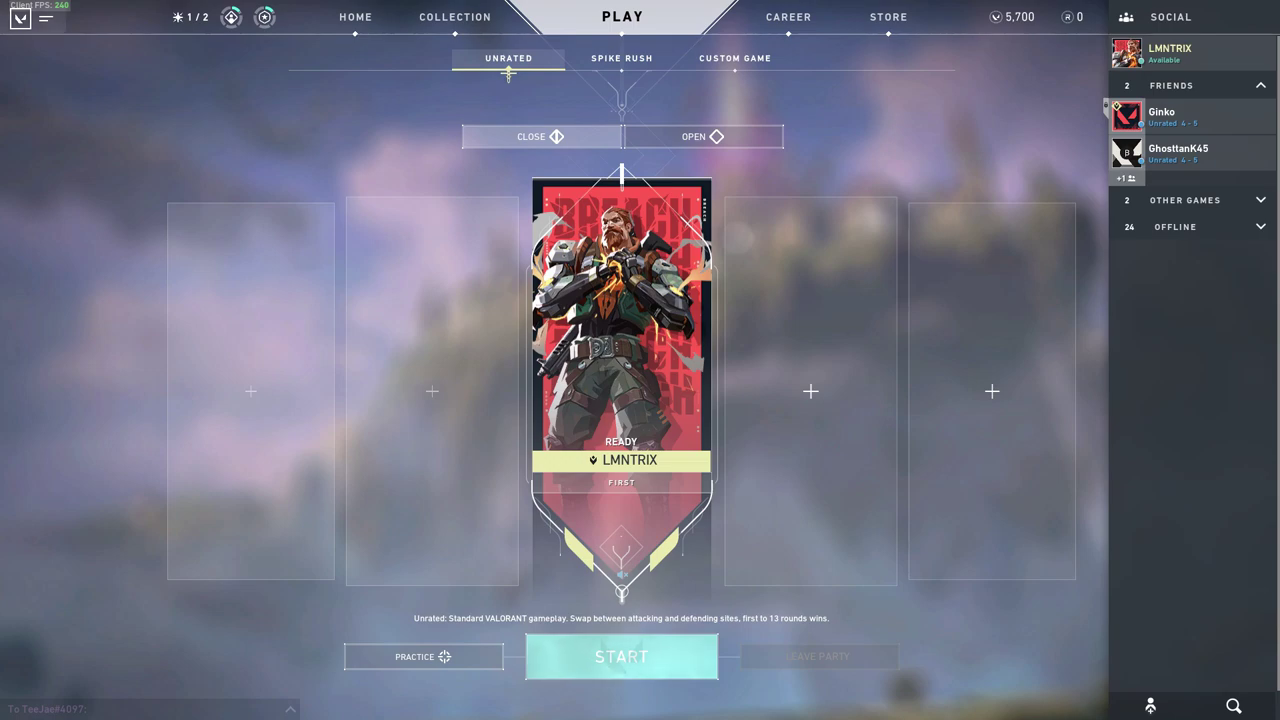
# - Switch to VALORANT, open its settings and set Enemy Highlight Color to Purple (Tritanopia)
pyautogui.click(30, 18)
pyautogui.click(86, 62)
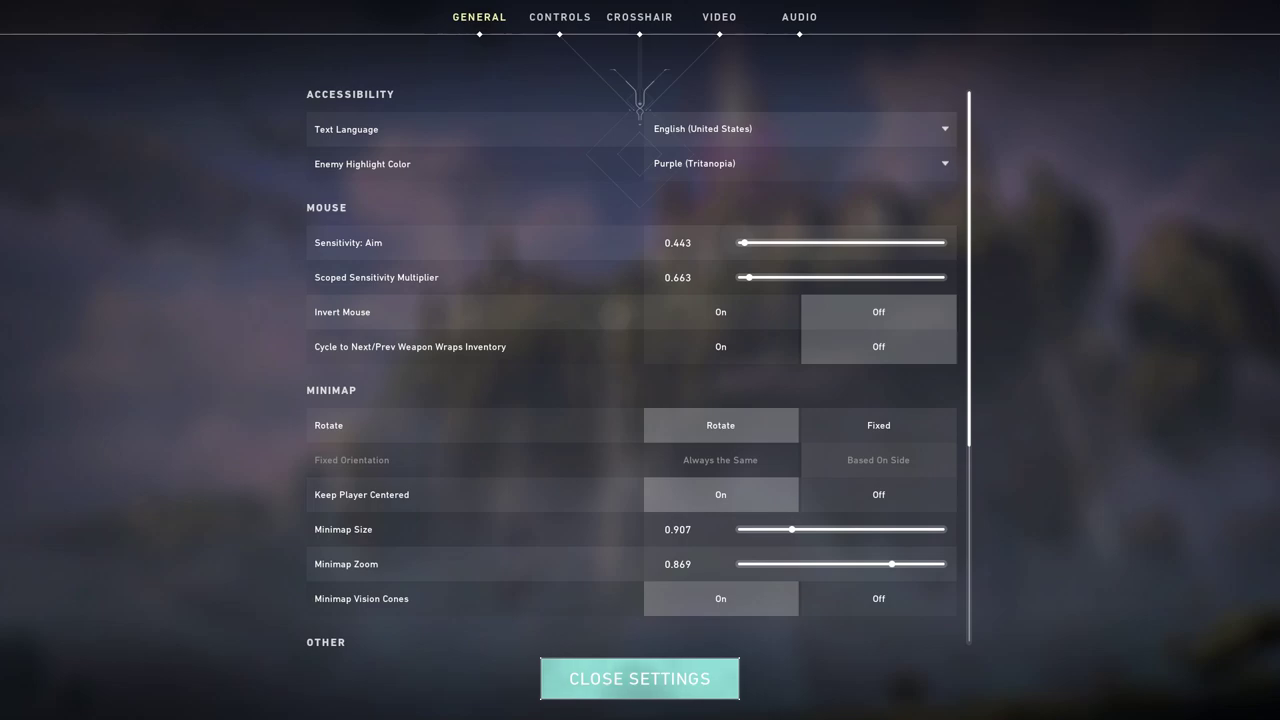
pyautogui.click(800, 164)
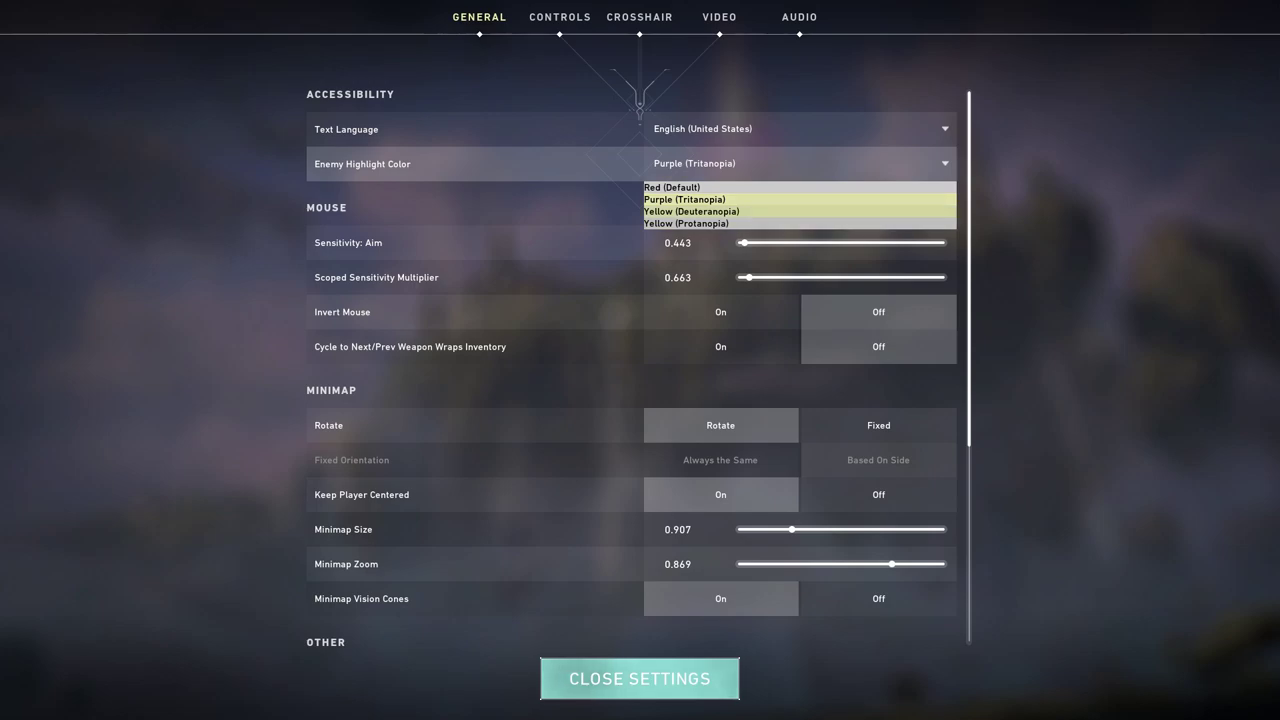
pyautogui.click(740, 200)
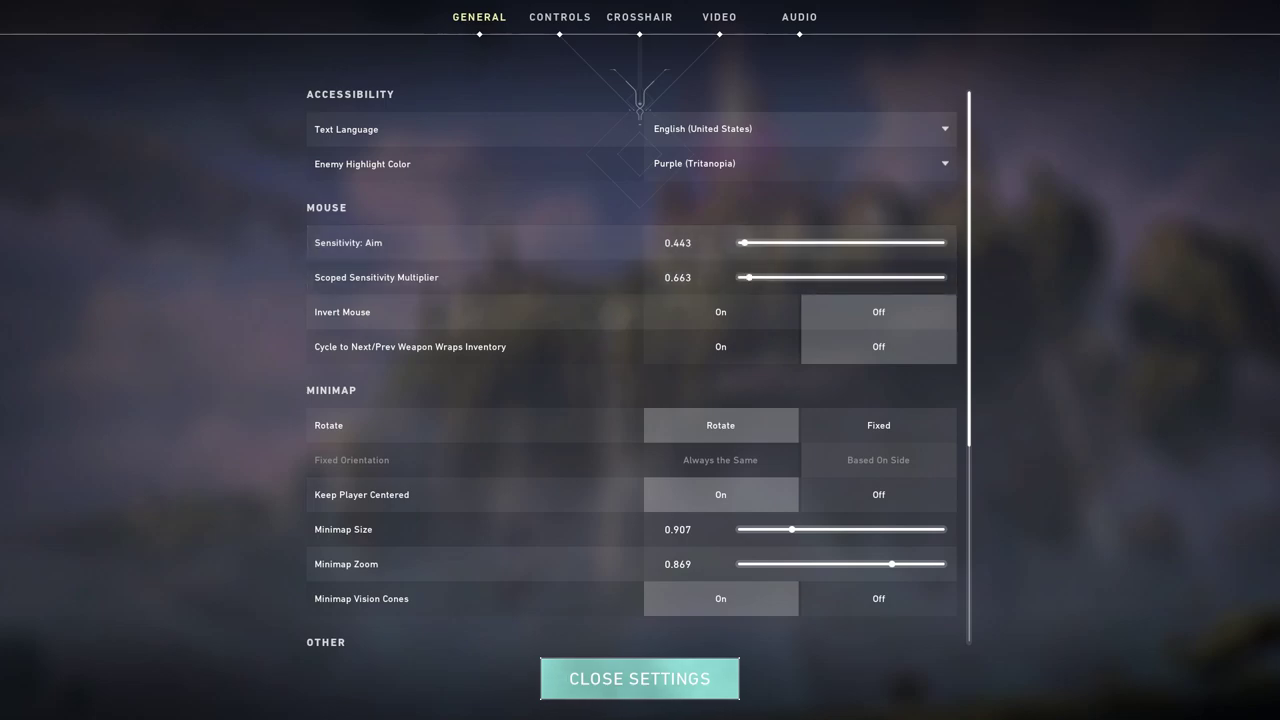
# - Review the general mouse and minimap settings, and set Show Map Region Names to Always
pyautogui.scroll(-3, 631, 367)
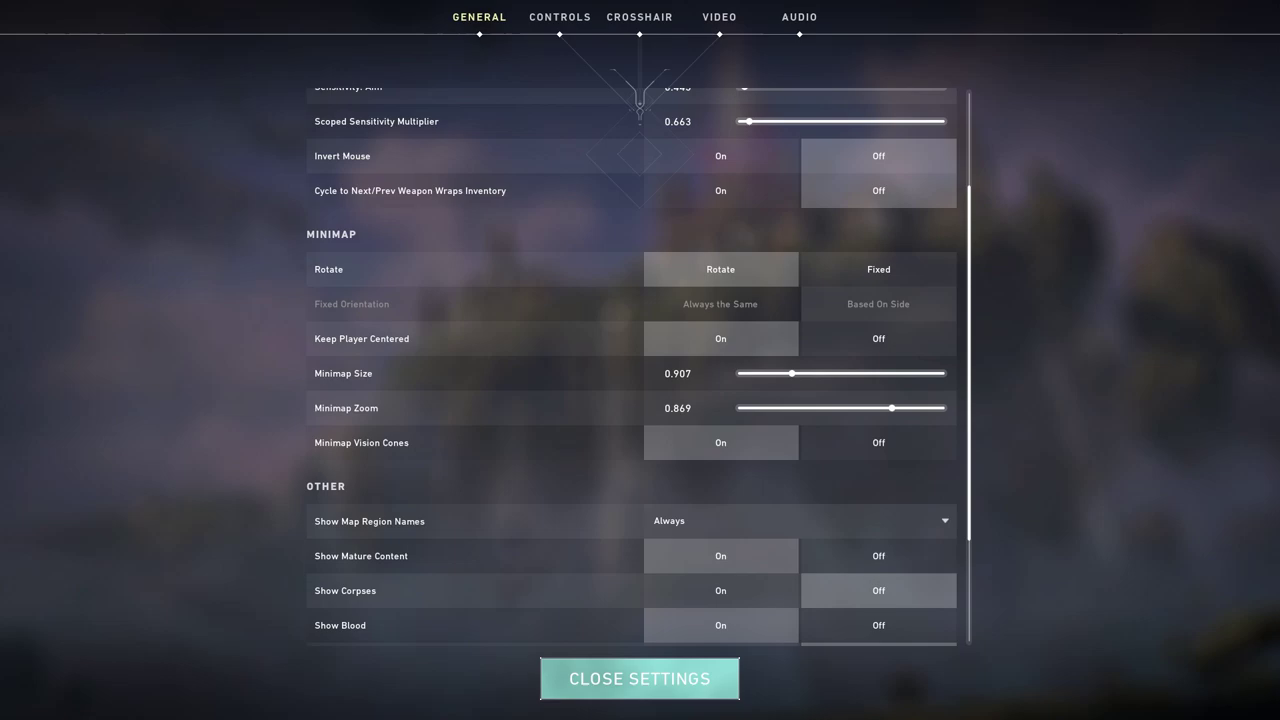
pyautogui.scroll(-2, 631, 365)
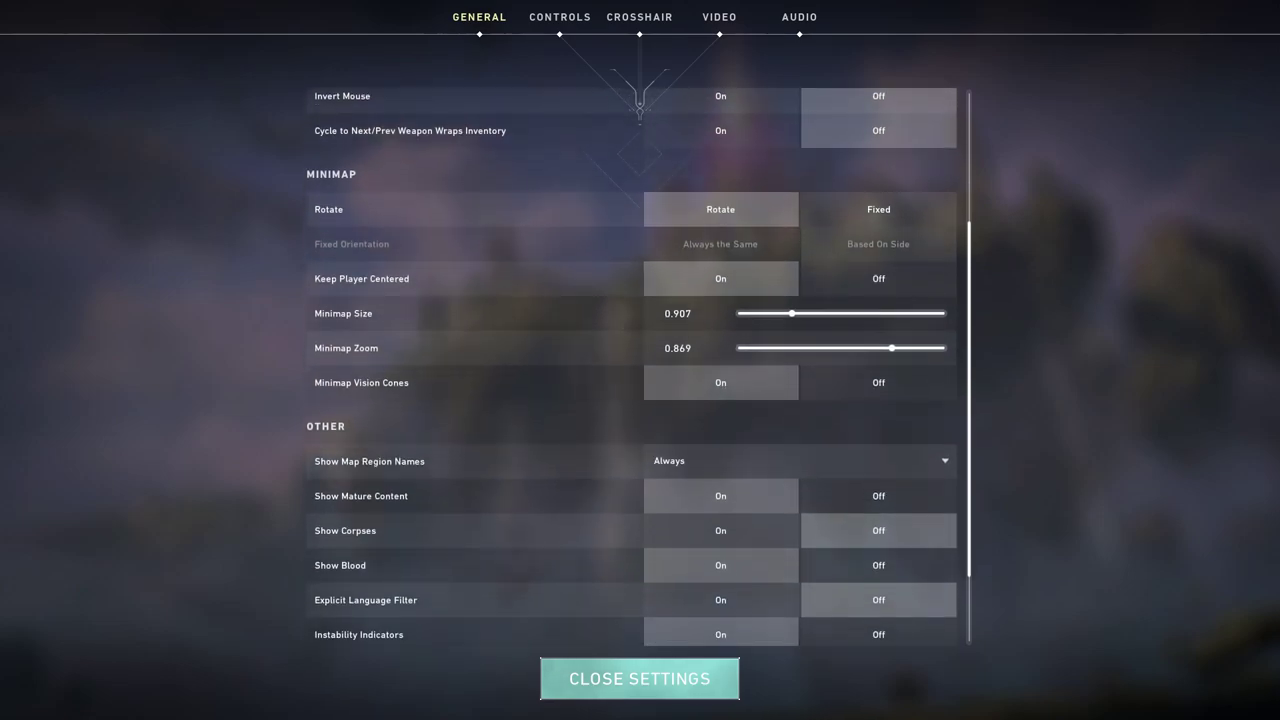
pyautogui.scroll(-2, 631, 365)
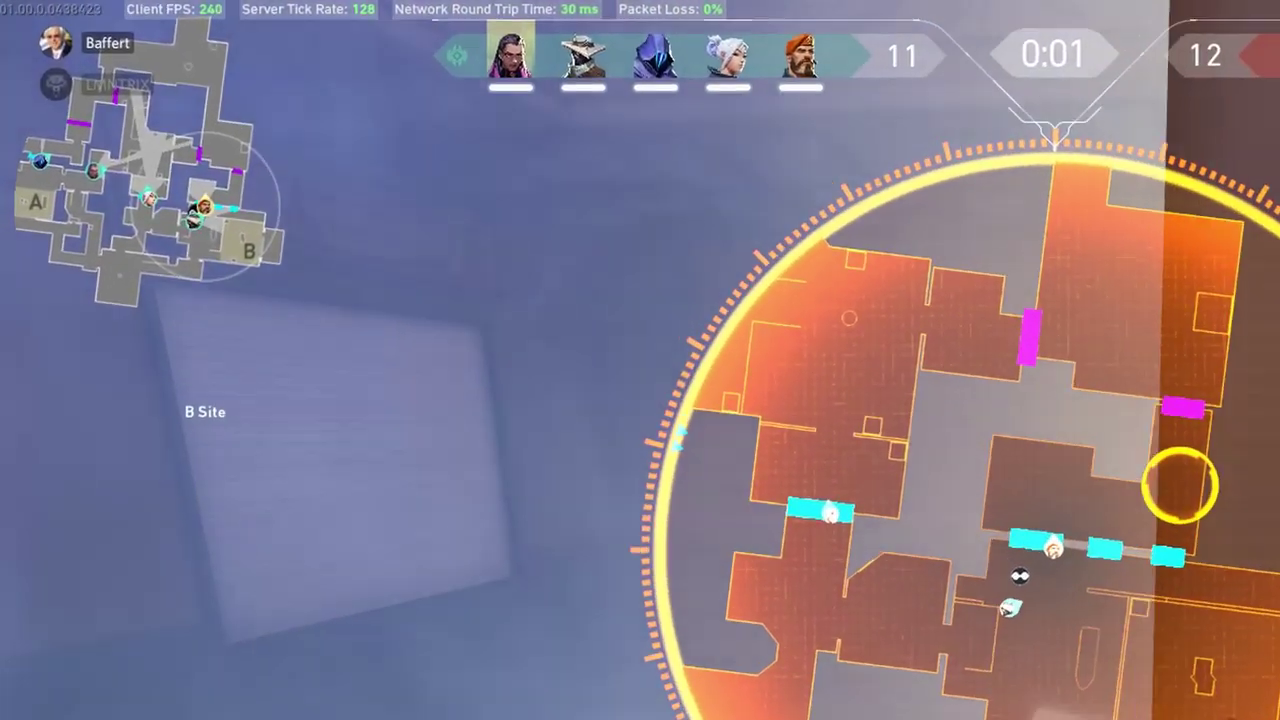
pyautogui.press('m')
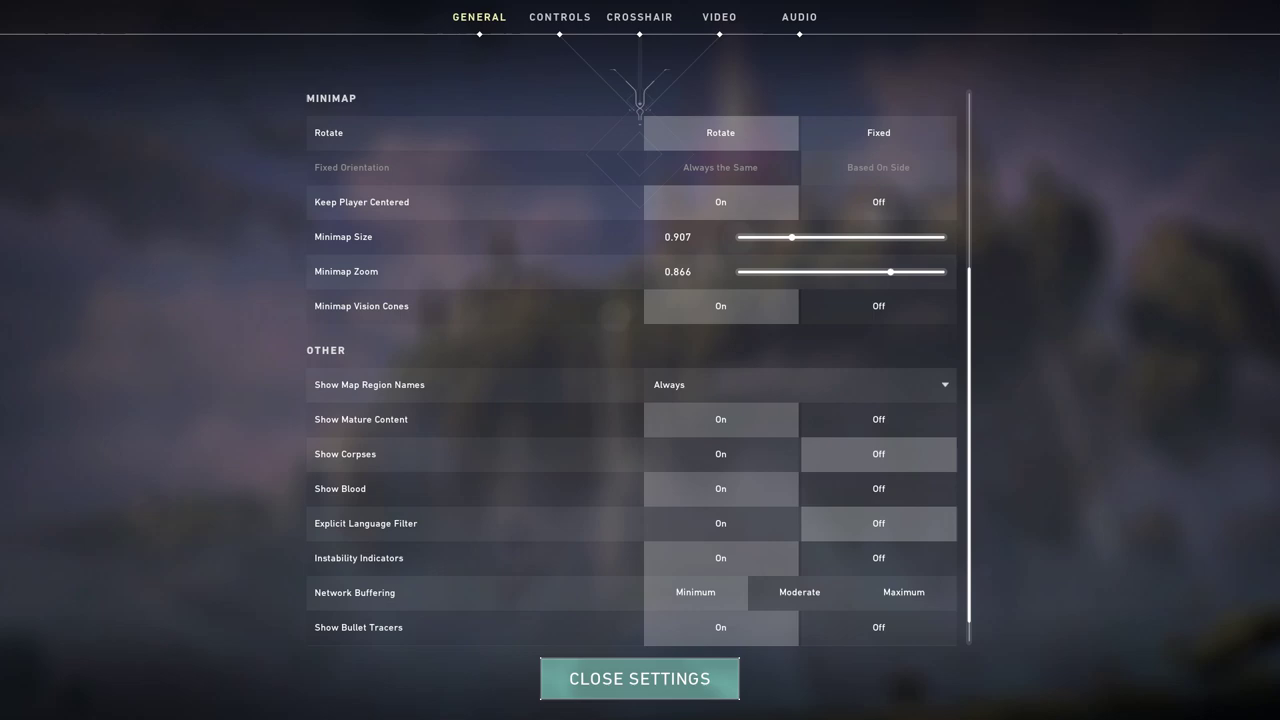
pyautogui.scroll(-1, 639, 371)
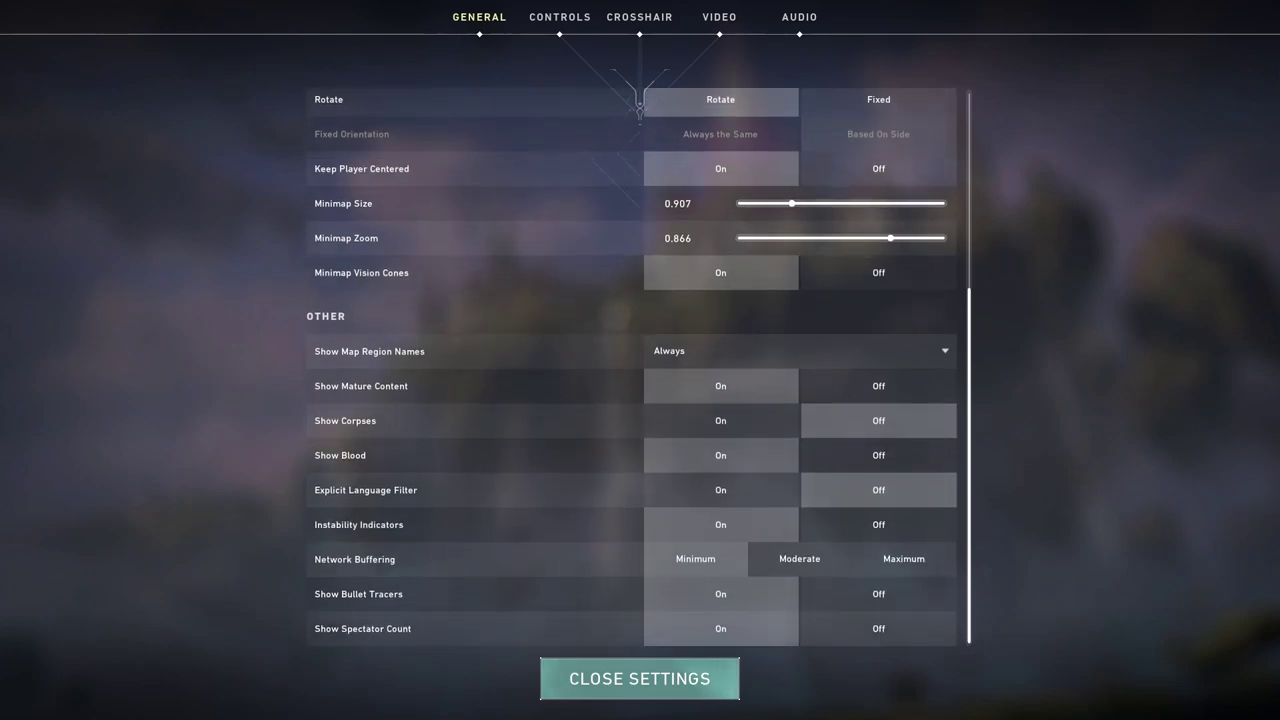
pyautogui.click(799, 351)
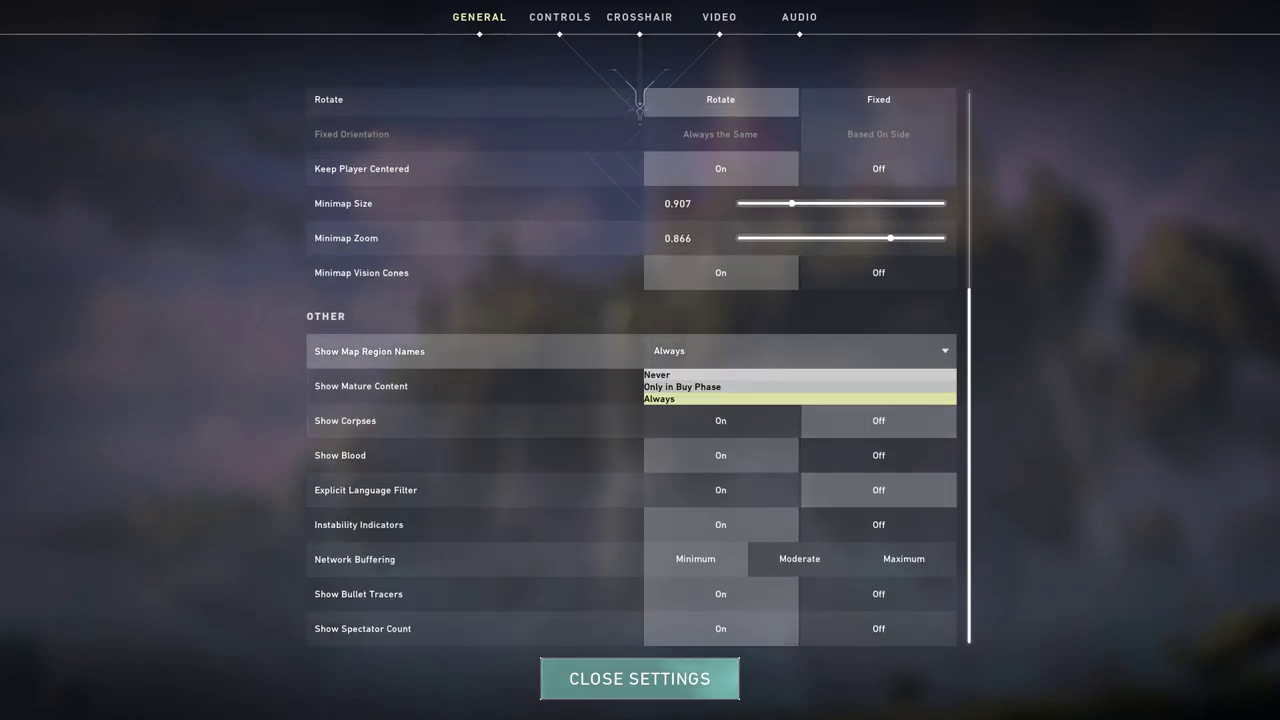
pyautogui.click(720, 398)
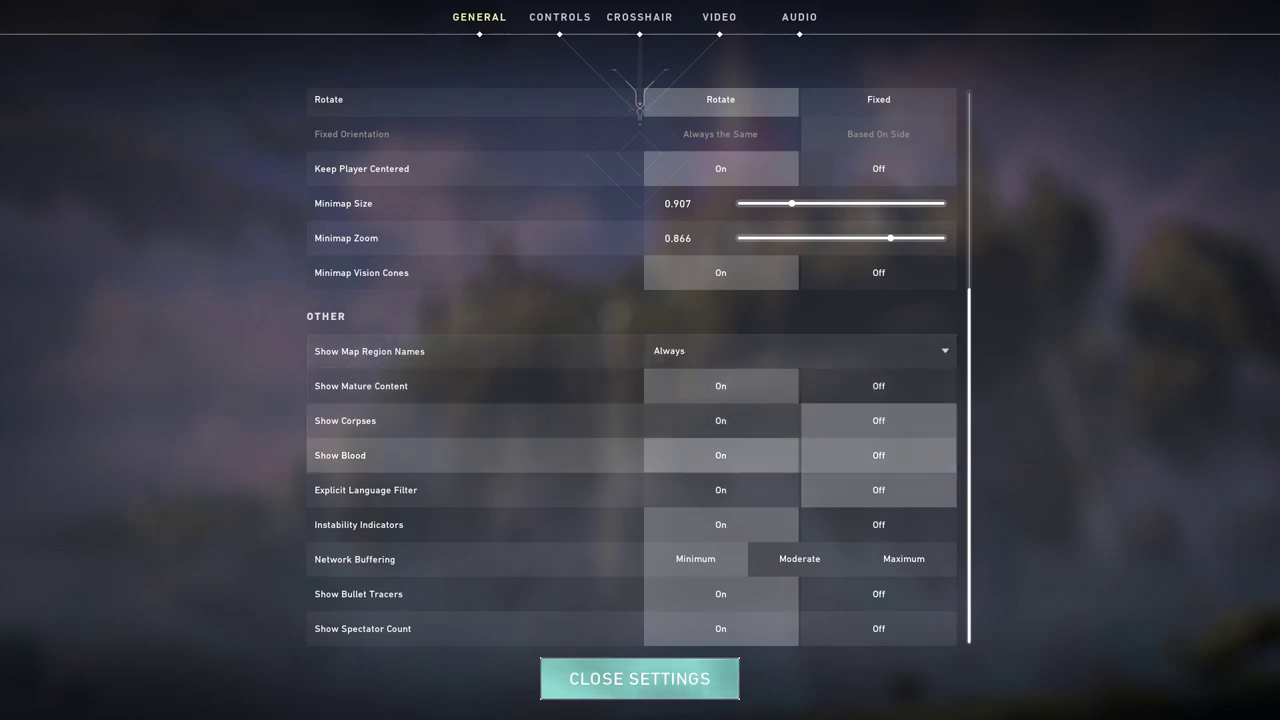
# - Try the Moderate and Maximum options of Network Buffering, leaving it on Maximum
pyautogui.click(800, 560)
pyautogui.click(904, 560)
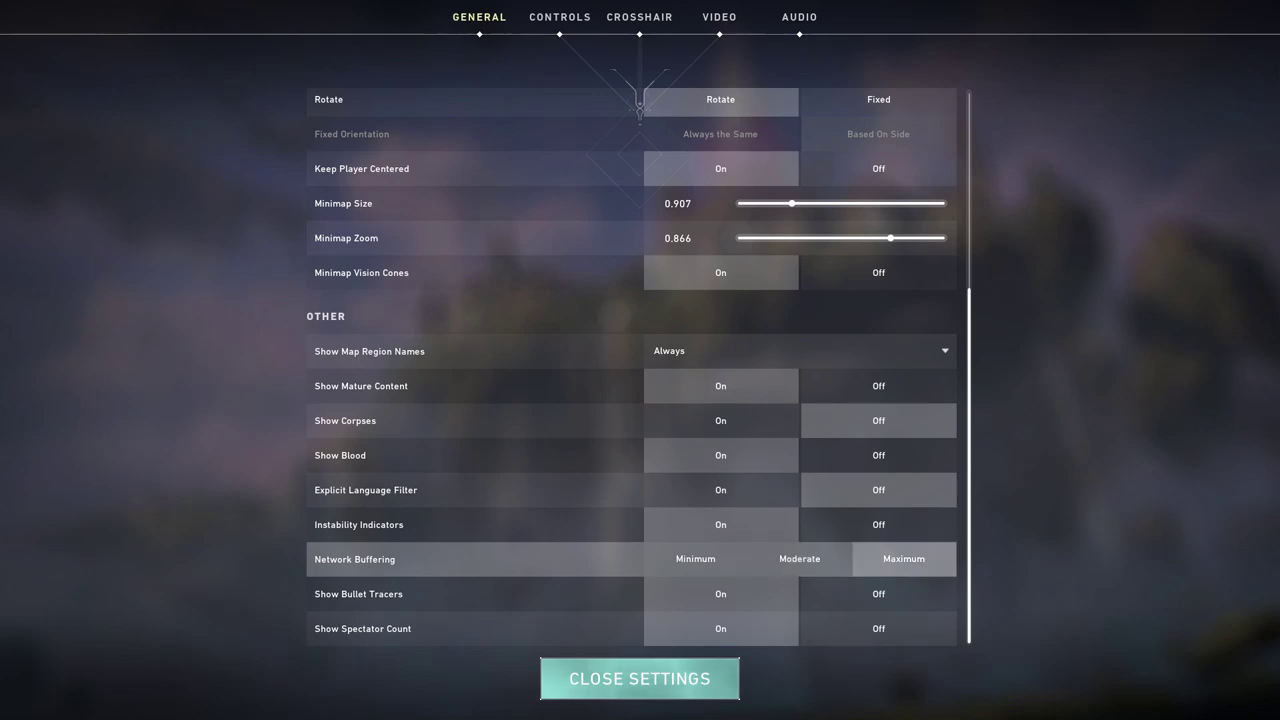
pyautogui.click(800, 560)
pyautogui.click(904, 560)
pyautogui.click(800, 560)
pyautogui.click(904, 560)
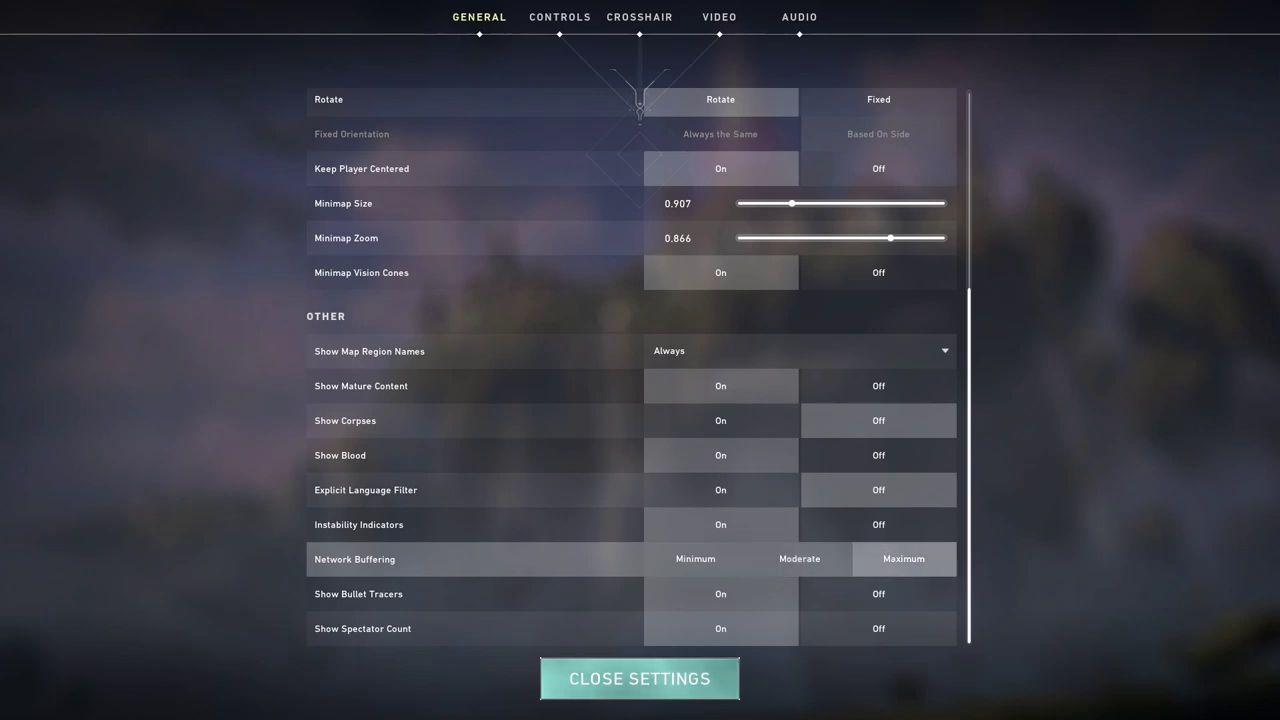
# - Set Network Buffering to Minimum and open the video graphics quality settings
pyautogui.click(696, 560)
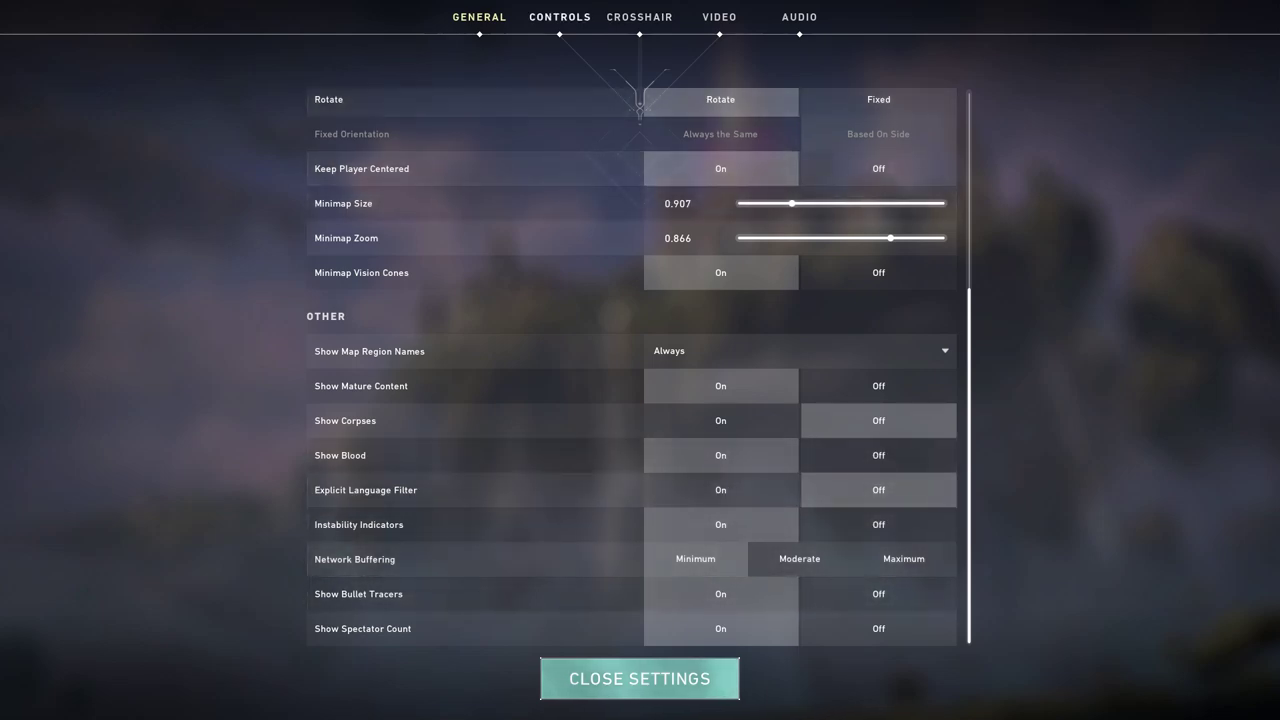
pyautogui.click(719, 17)
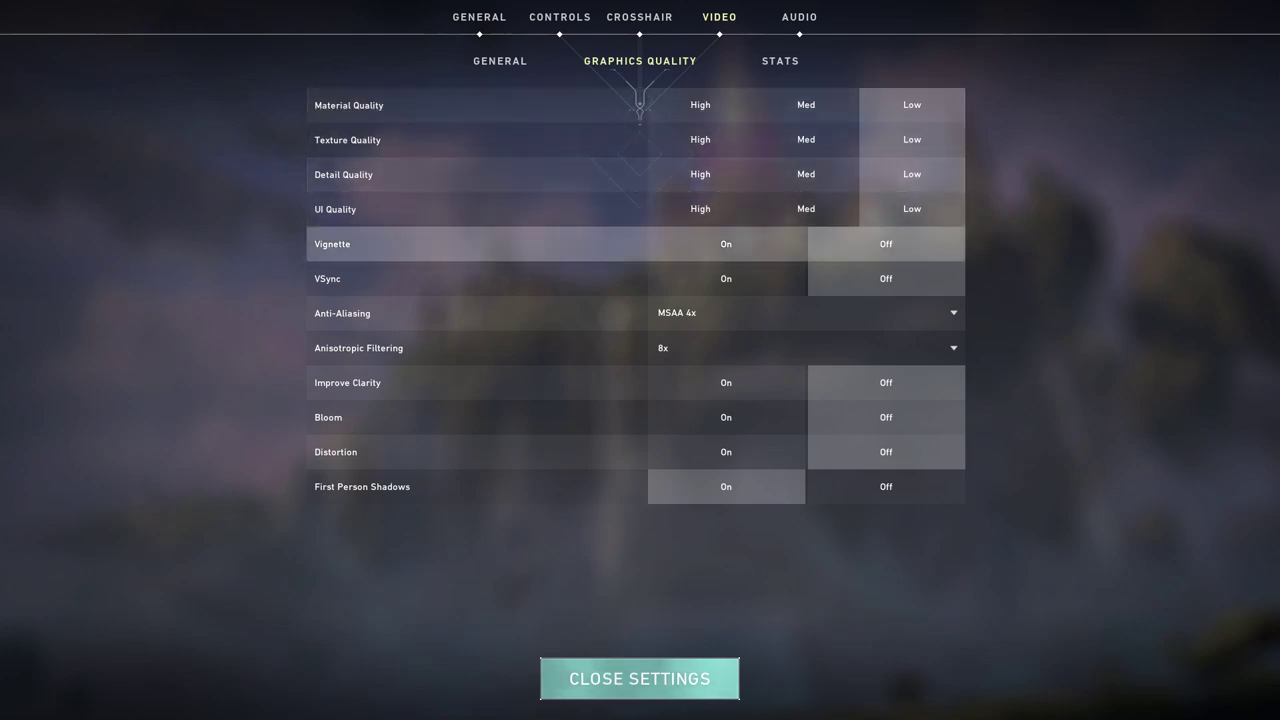
# - Check the options available for Anti-Aliasing and Anisotropic Filtering
pyautogui.click(806, 313)
pyautogui.click(806, 313)
pyautogui.click(806, 348)
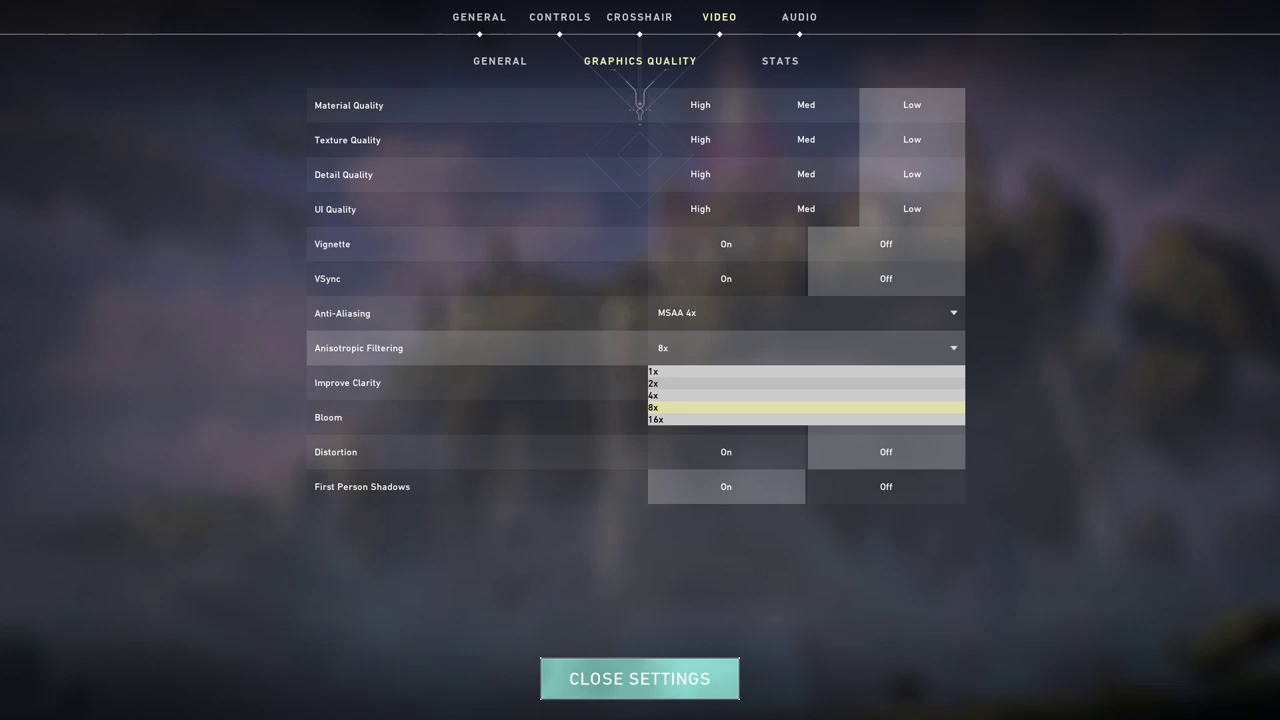
pyautogui.click(806, 348)
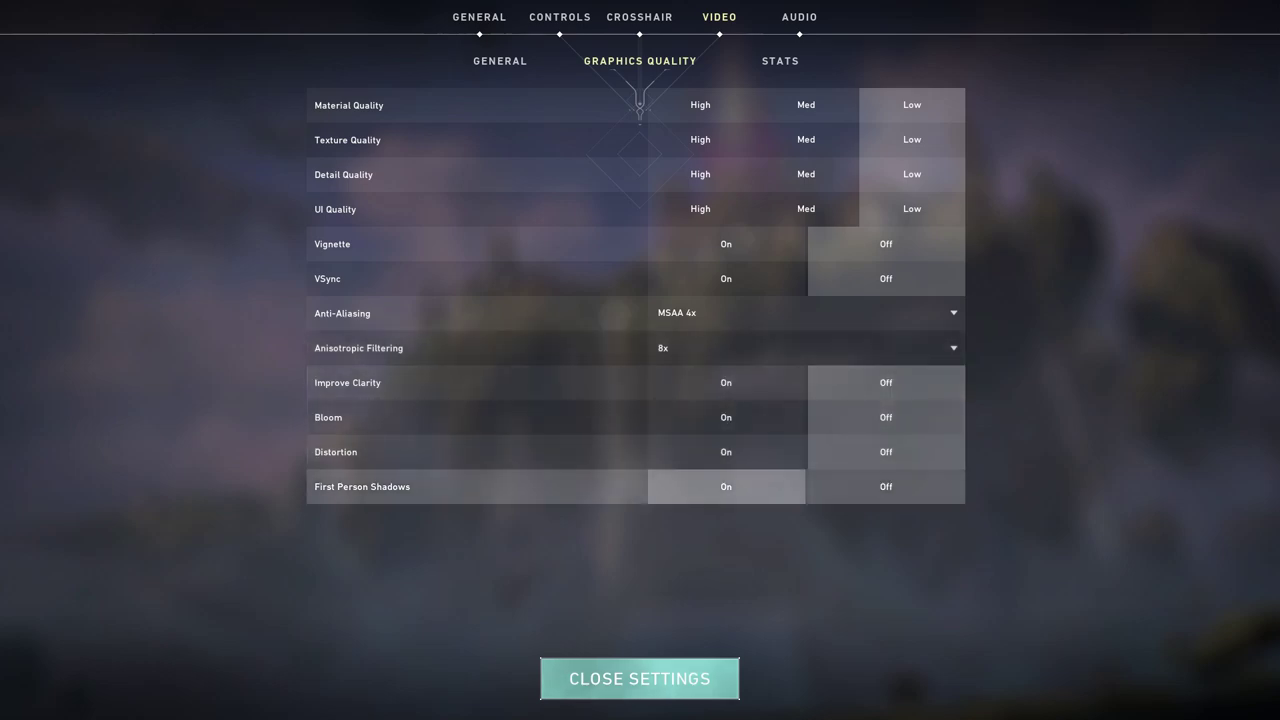
# - Select MSAA 4x for Anti-Aliasing
pyautogui.click(800, 313)
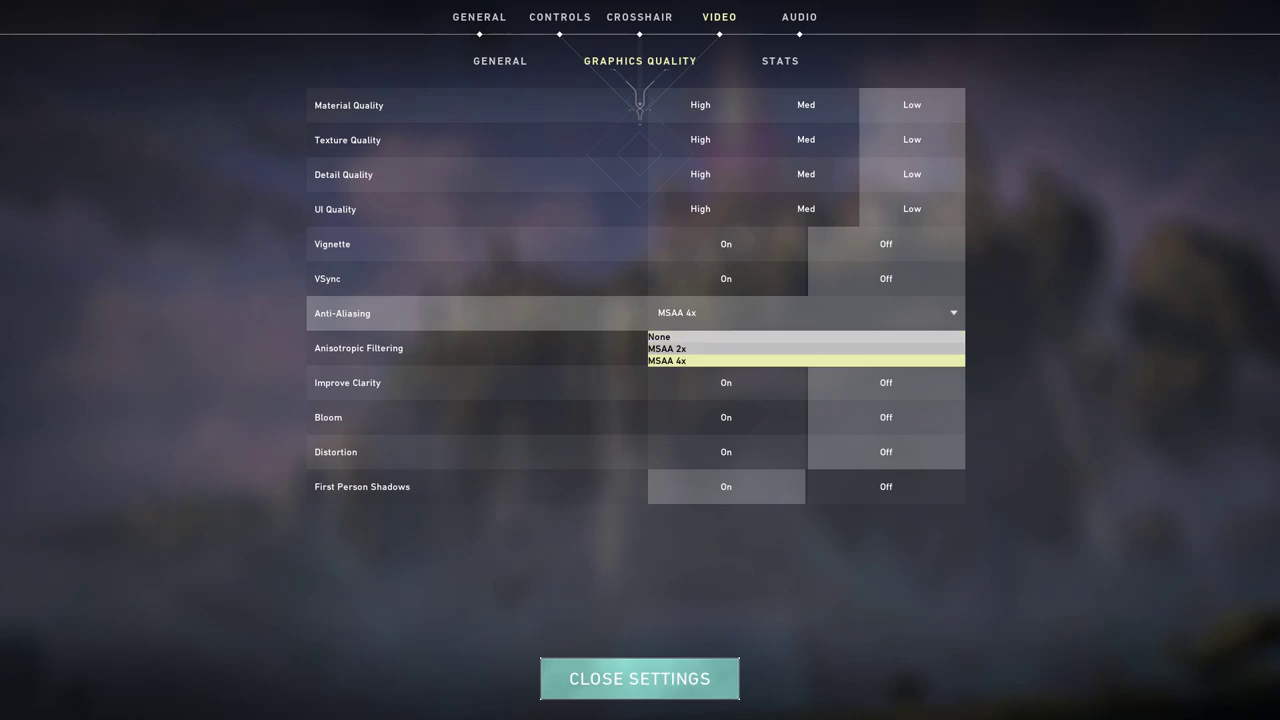
pyautogui.click(800, 360)
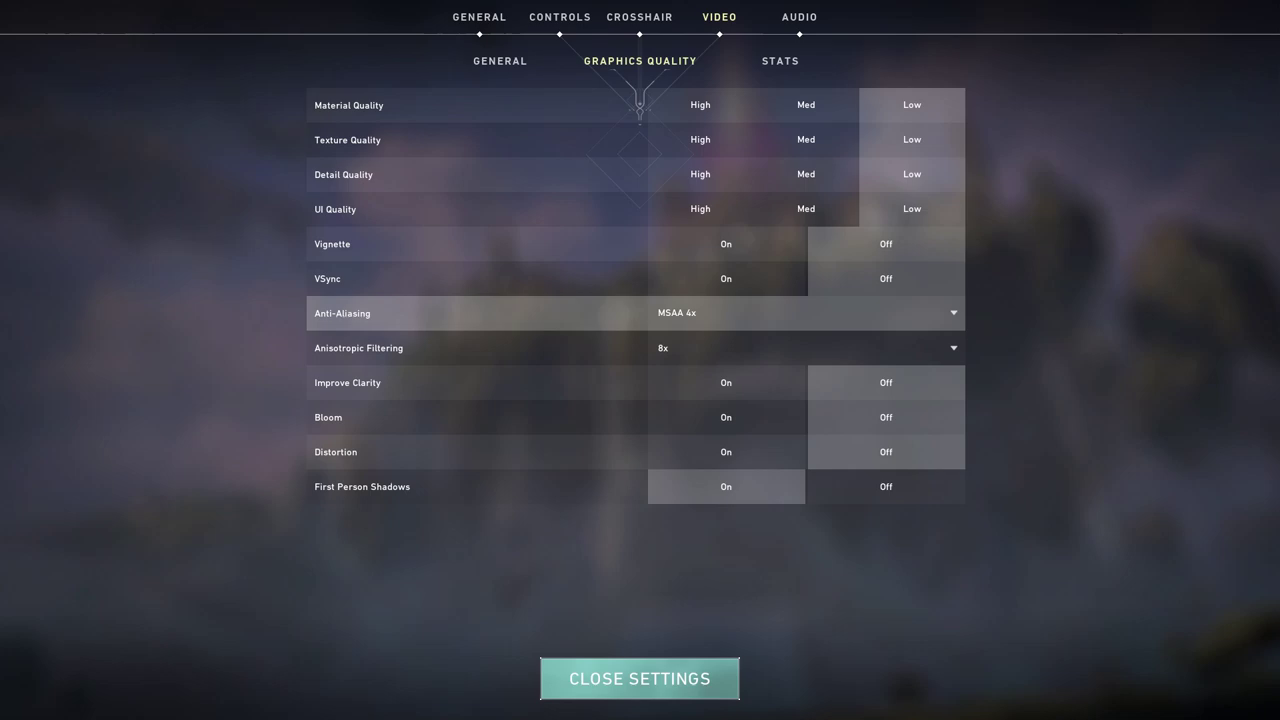
pyautogui.click(800, 313)
pyautogui.click(800, 360)
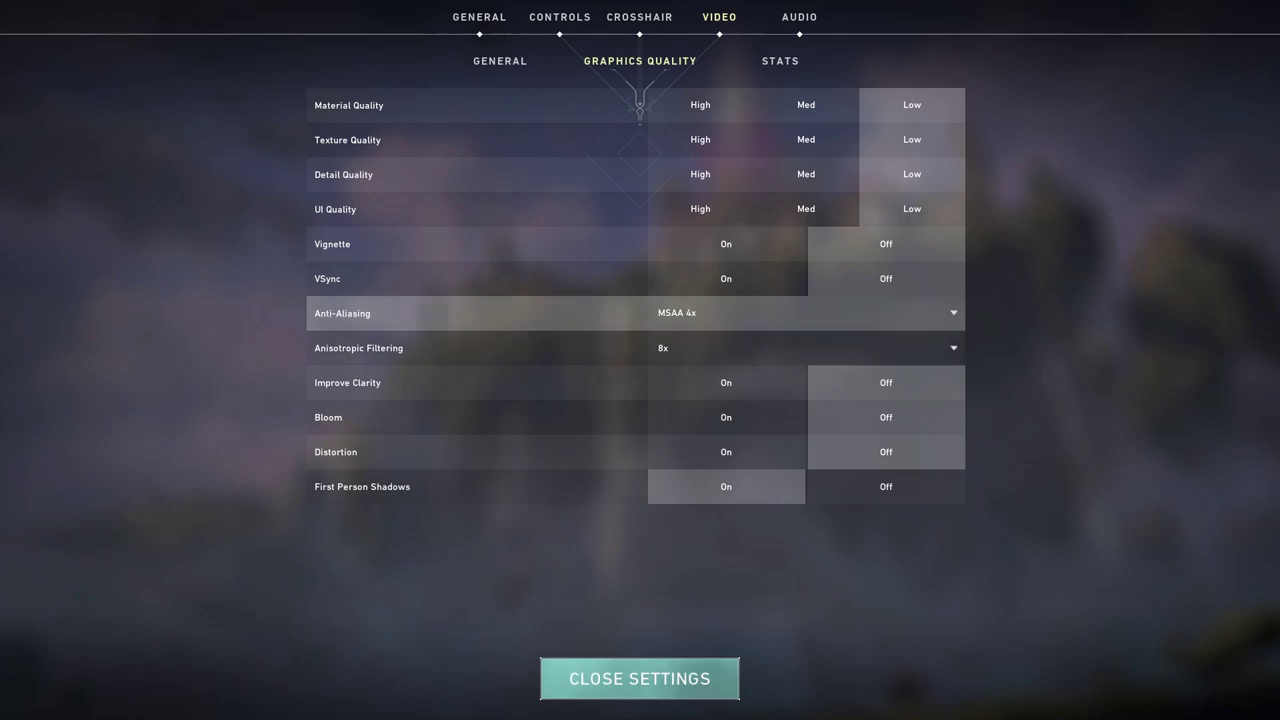
# - Try Anisotropic Filtering at 16x and 4x, and return it to 8x
pyautogui.click(800, 350)
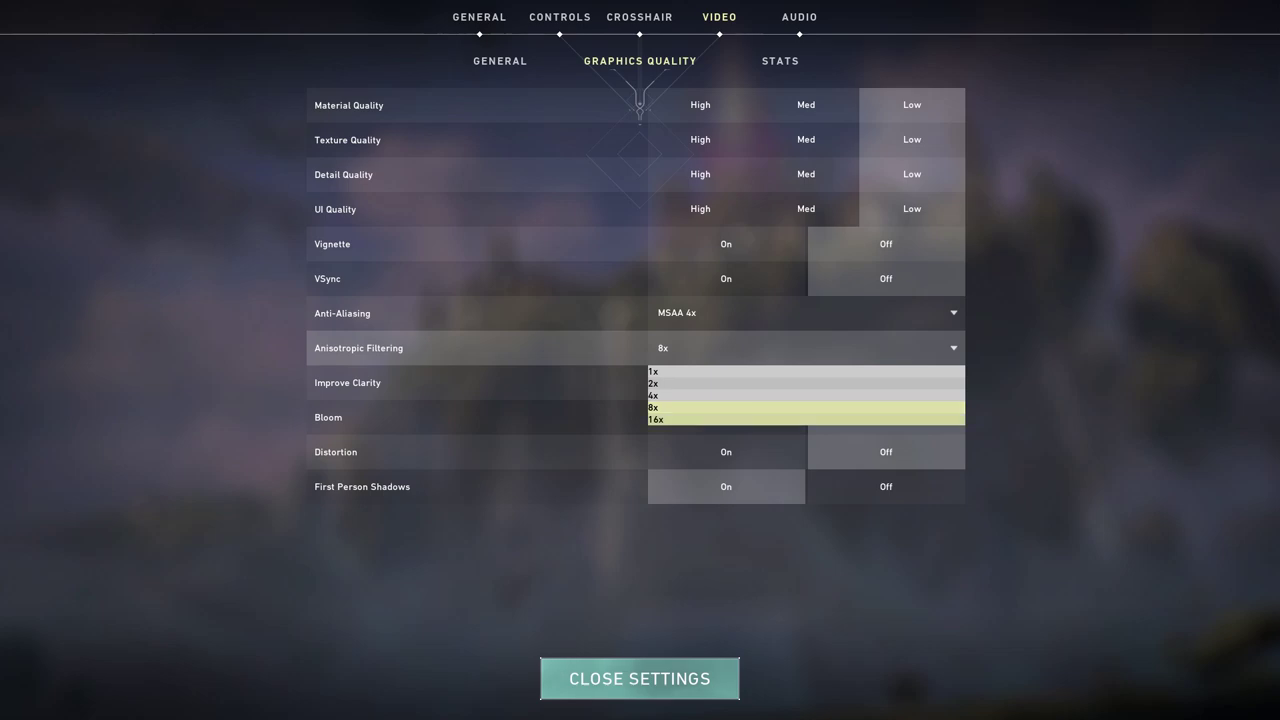
pyautogui.click(800, 420)
pyautogui.click(800, 348)
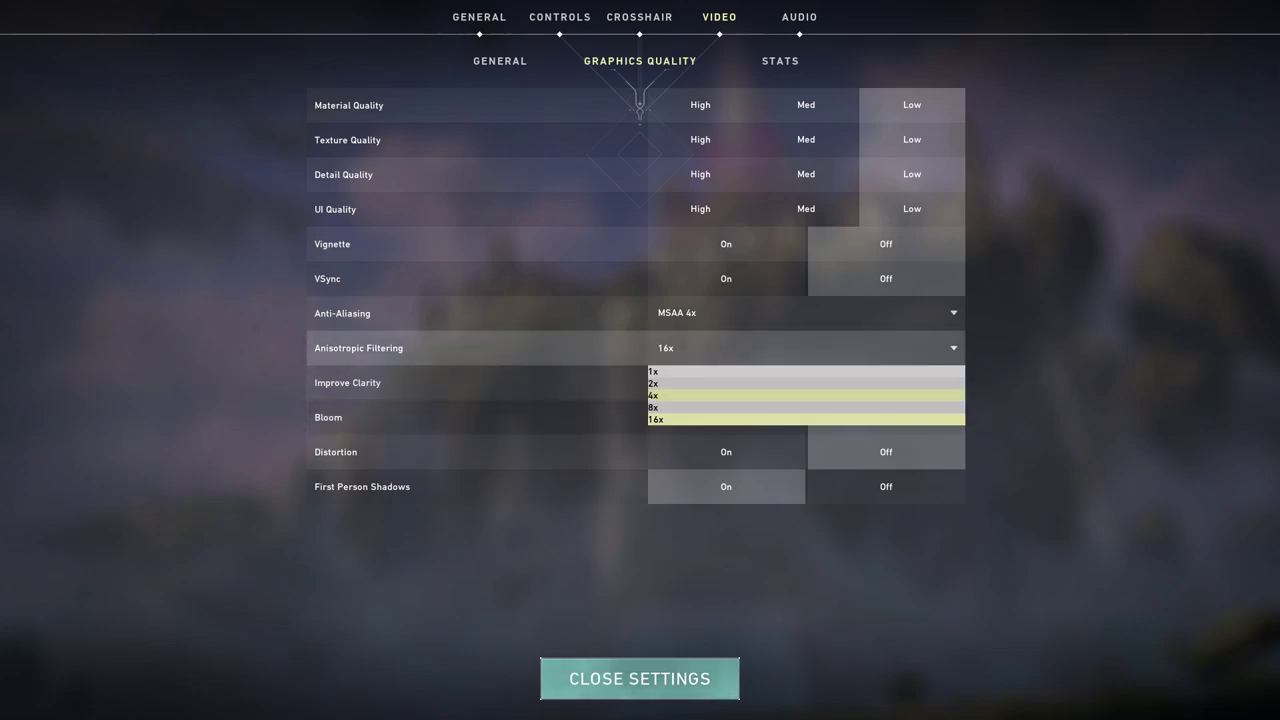
pyautogui.click(800, 395)
pyautogui.click(800, 348)
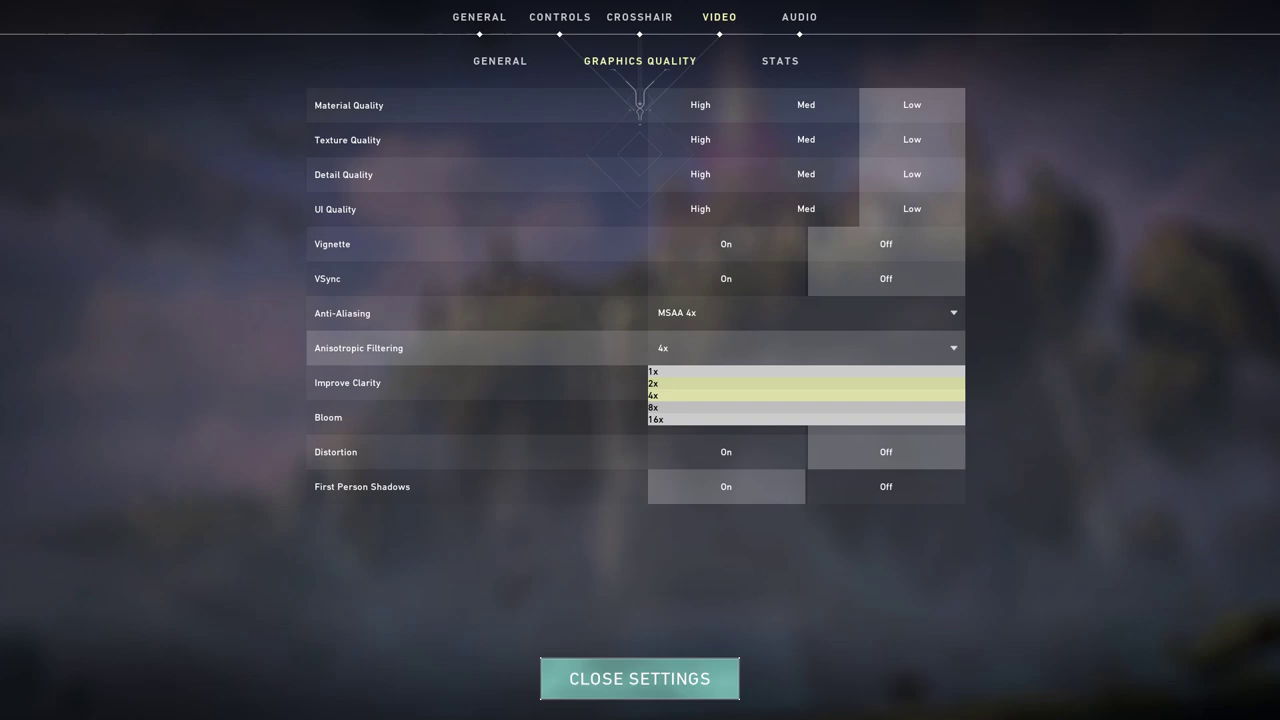
pyautogui.click(800, 407)
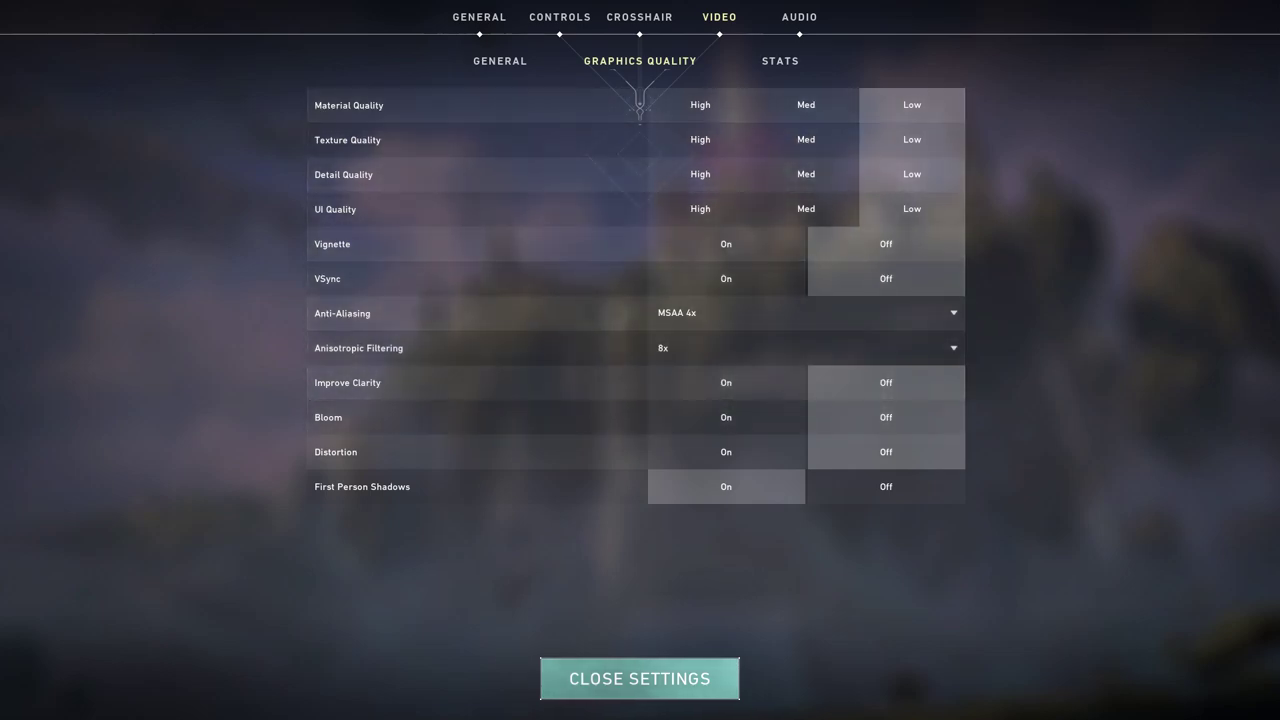
# - In the crosshair settings, set Outer Line Length to 3 and turn on Movement Error for the outer lines
pyautogui.click(639, 17)
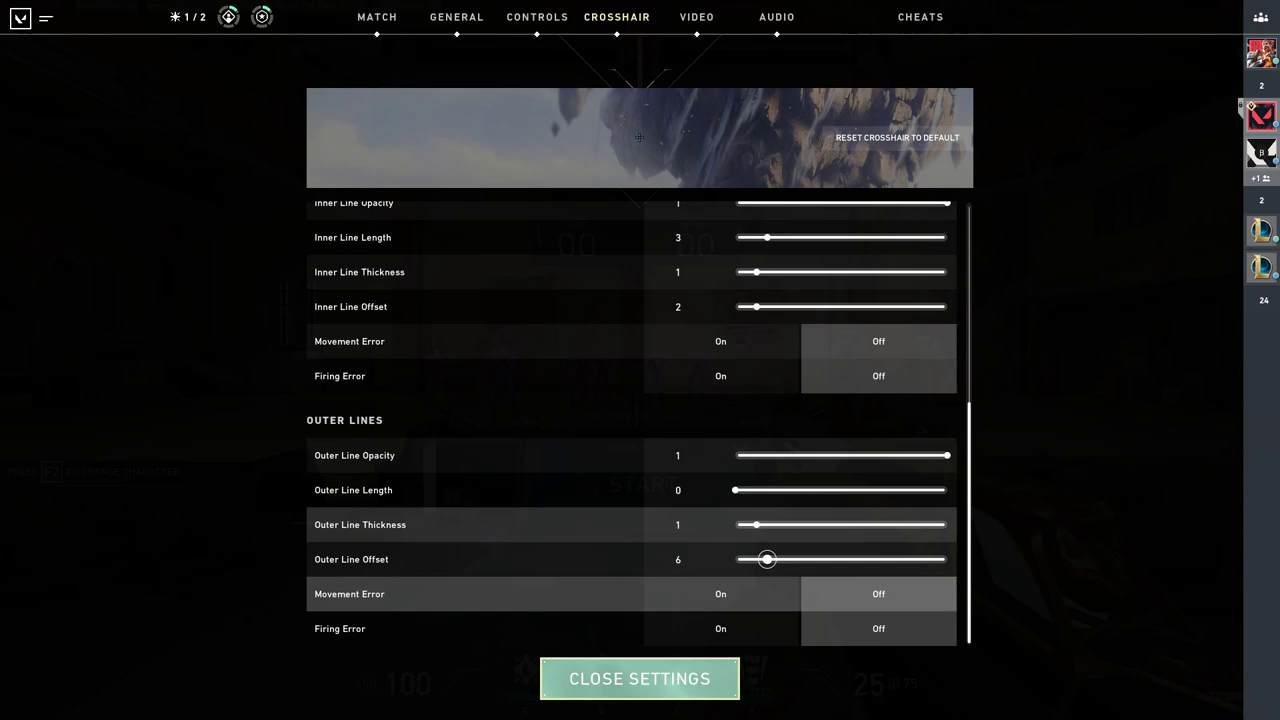
pyautogui.moveTo(736, 490); pyautogui.dragTo(799, 490)
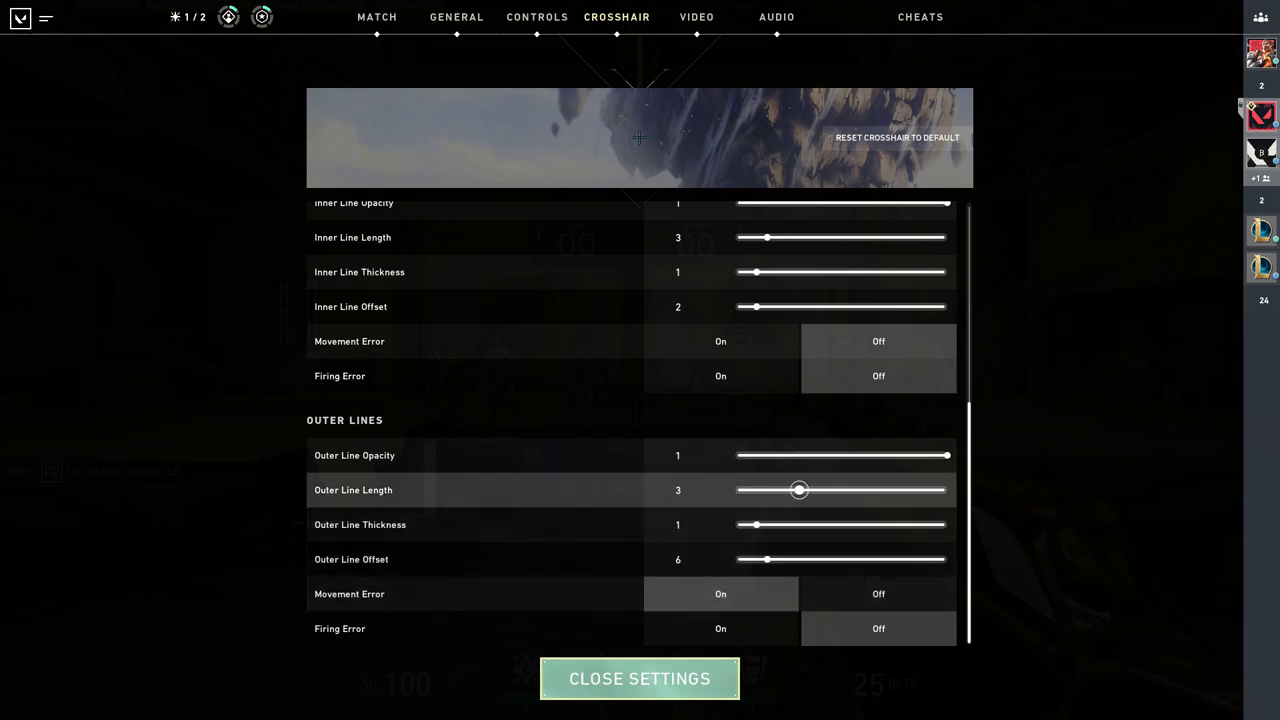
pyautogui.press('Escape')
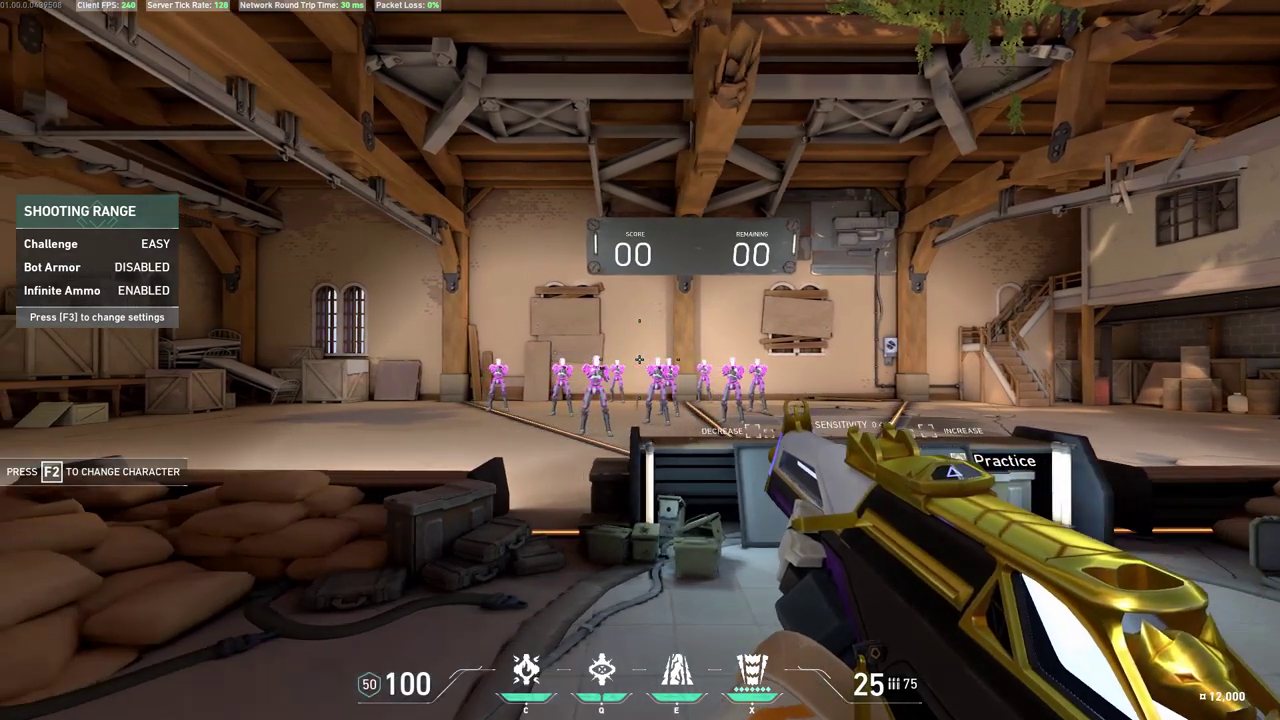
# - Strafe and shoot at the practice bots in the Shooting Range to test the crosshair's movement error
pyautogui.press('d')
pyautogui.press('d')
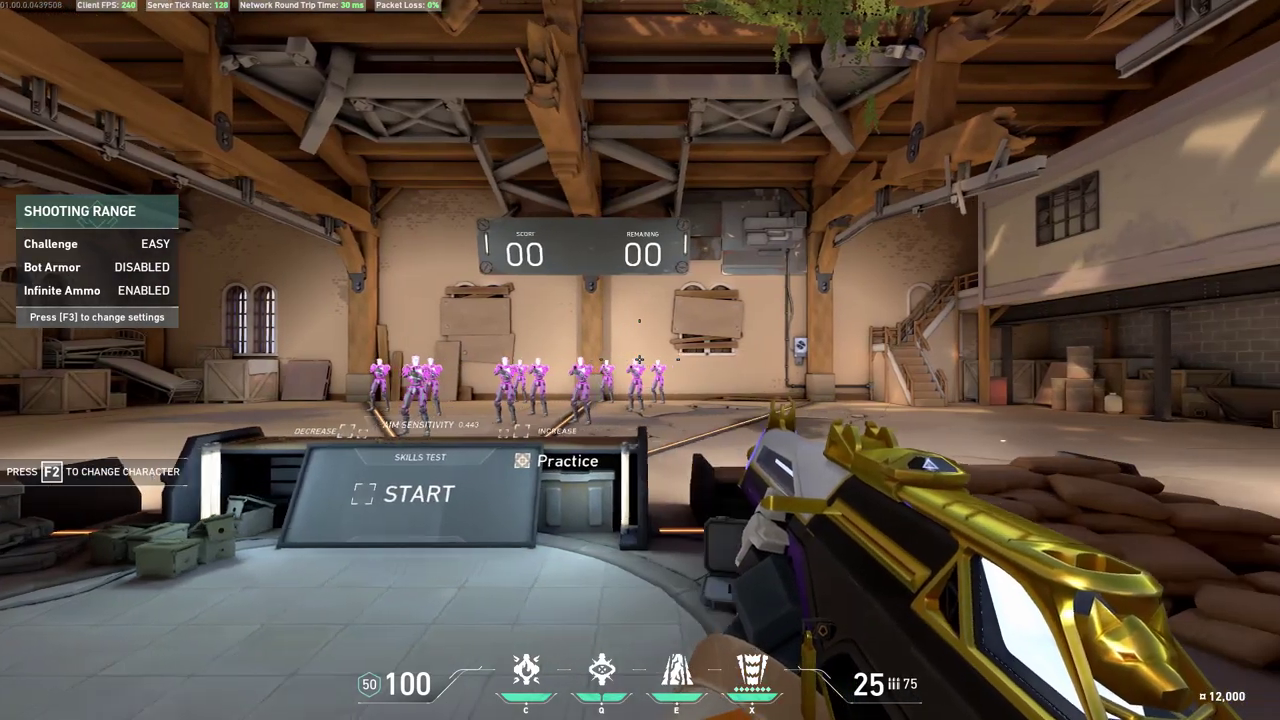
pyautogui.press('a')
pyautogui.click(639, 359)
pyautogui.press('a')
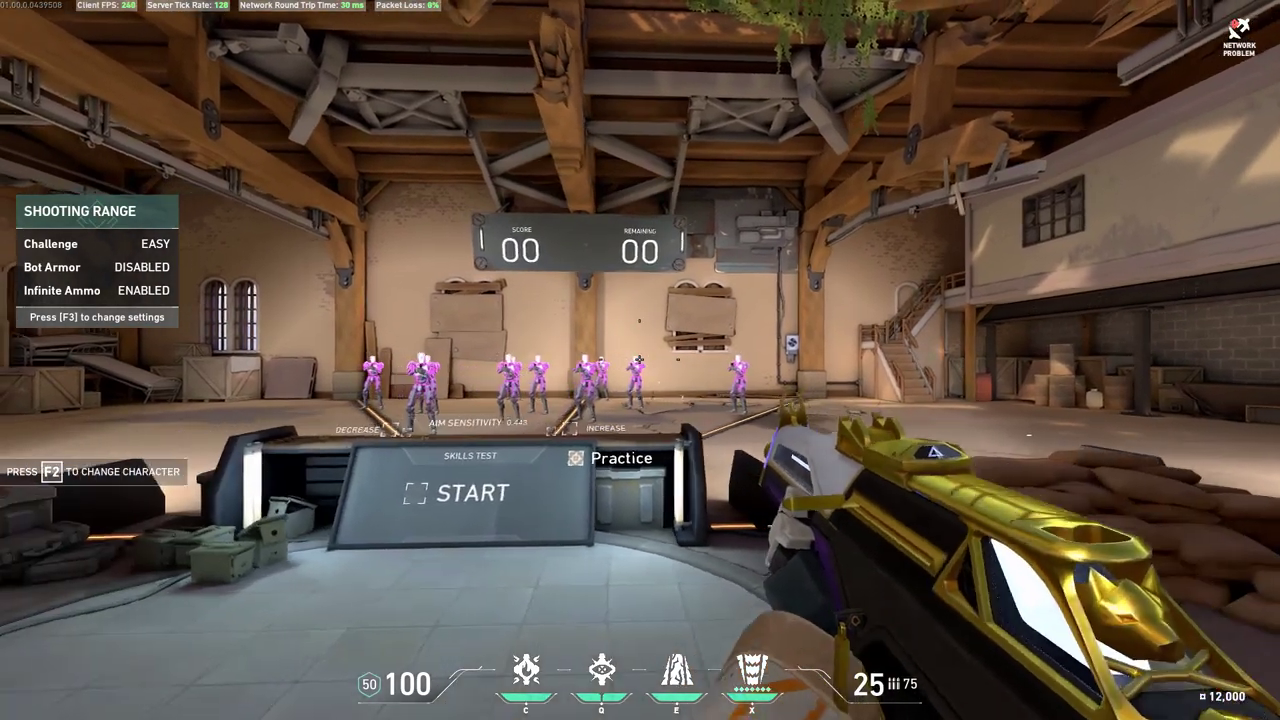
pyautogui.click(639, 359)
pyautogui.press('a')
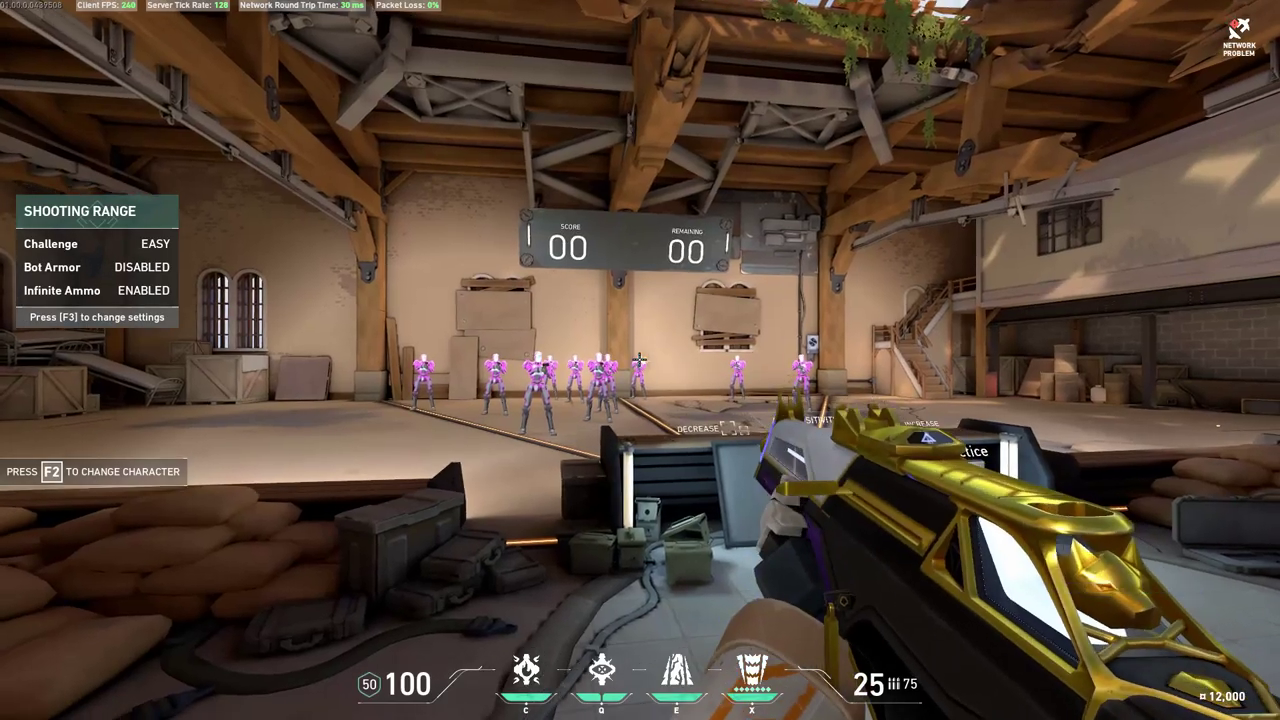
pyautogui.press('a')
pyautogui.click(639, 359)
pyautogui.press('d')
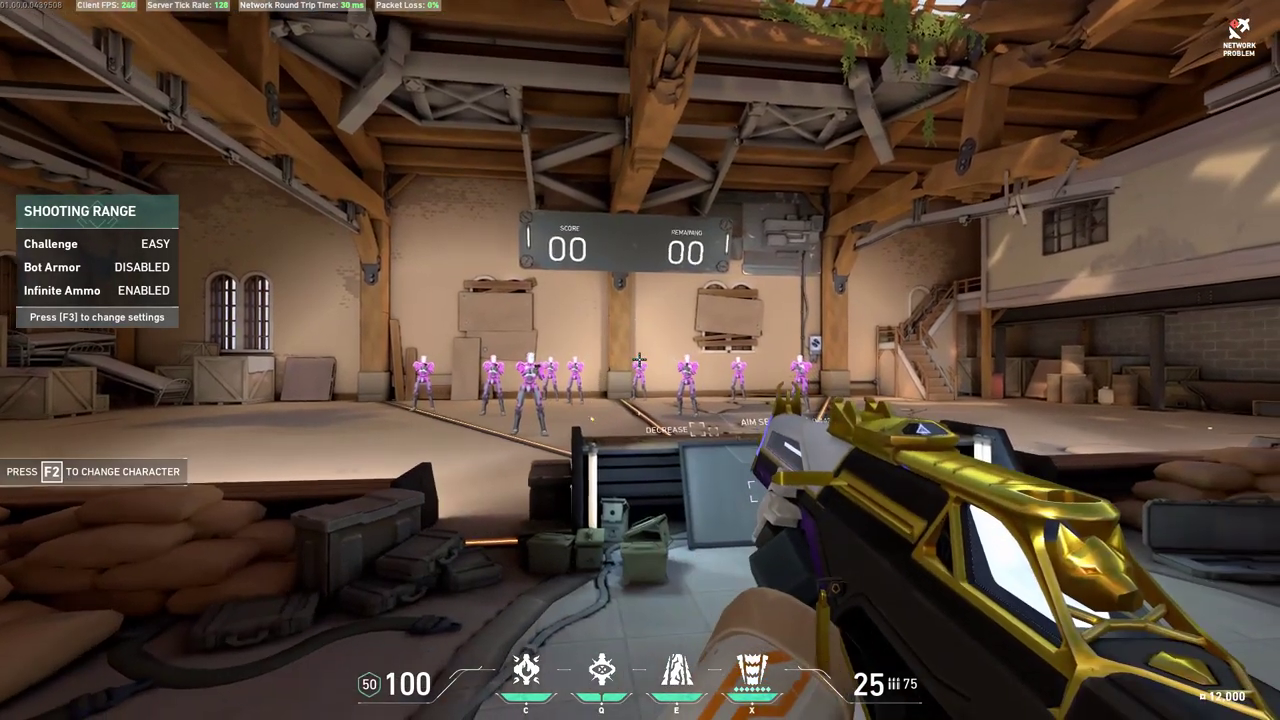
pyautogui.click(639, 359)
pyautogui.press('d')
pyautogui.click(639, 359)
pyautogui.press('d')
pyautogui.click(639, 359)
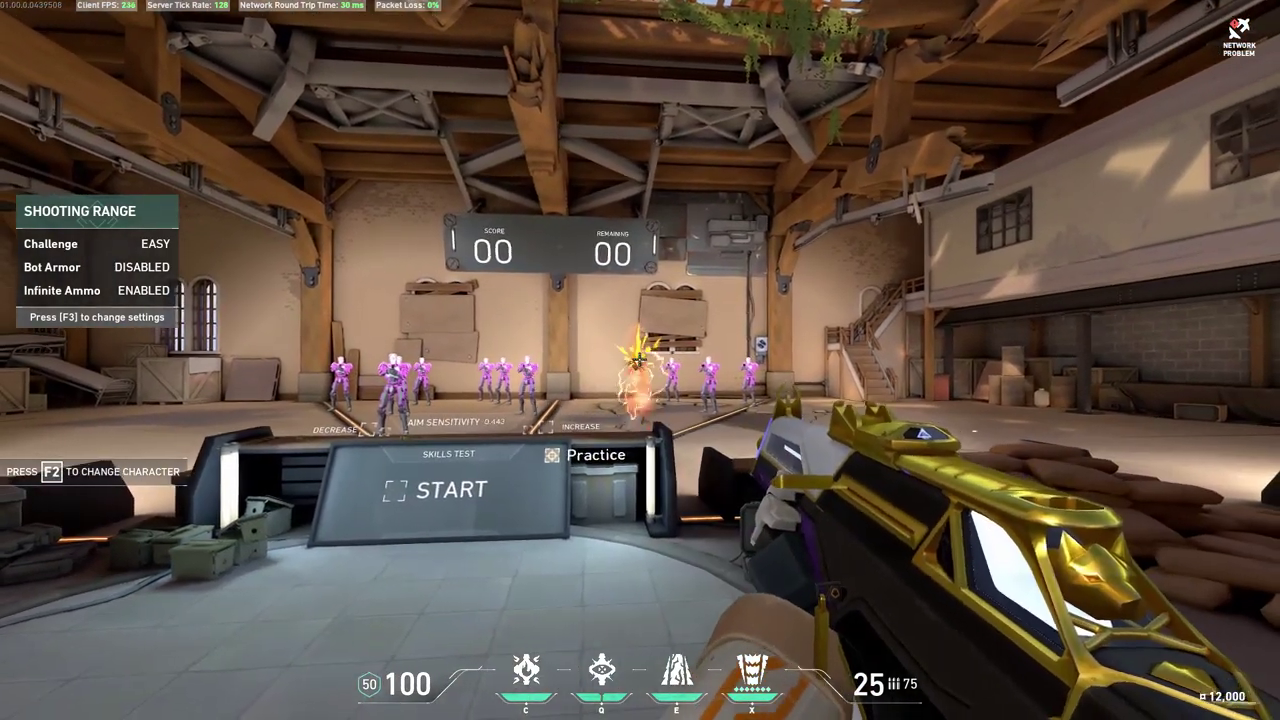
pyautogui.press('d')
pyautogui.press('d')
pyautogui.click(639, 359)
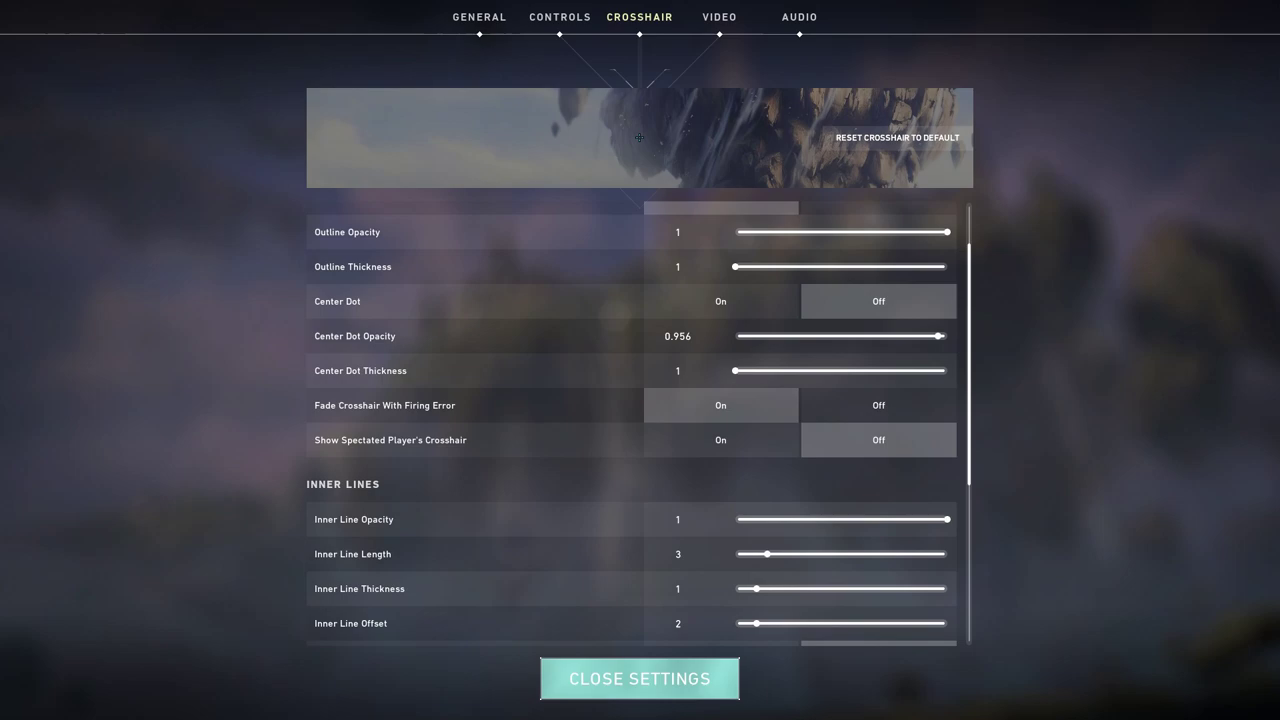
# - Review the center dot, inner line and outer line settings of the crosshair
pyautogui.scroll(-1, 630, 425)
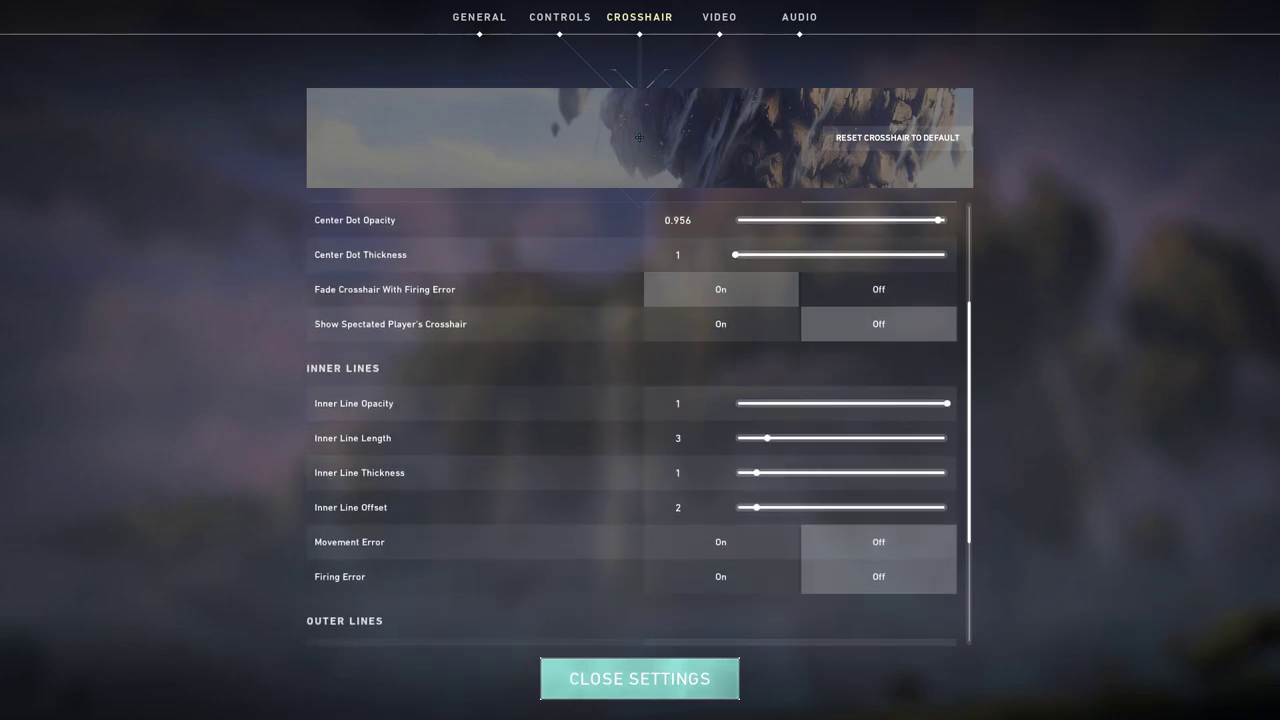
pyautogui.scroll(-1, 630, 425)
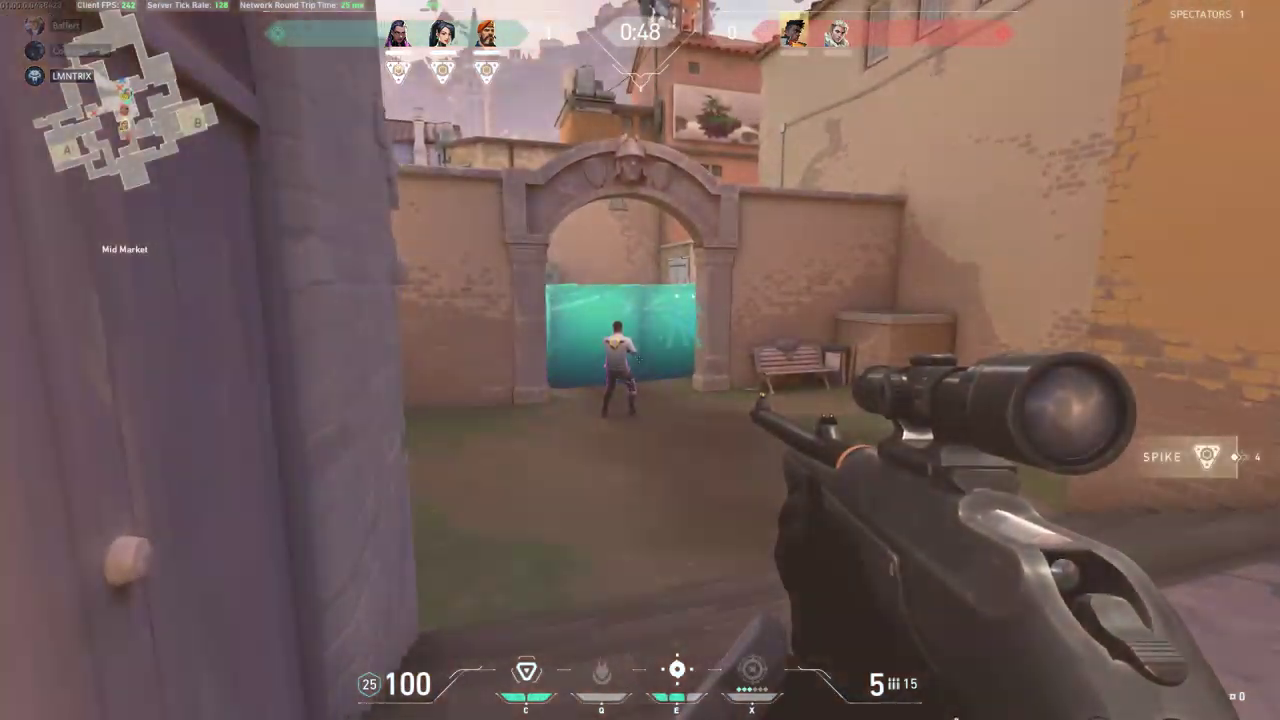
# - Switch to the melee weapon in the match and knife the enemy at Mid Bottom
pyautogui.press('3')
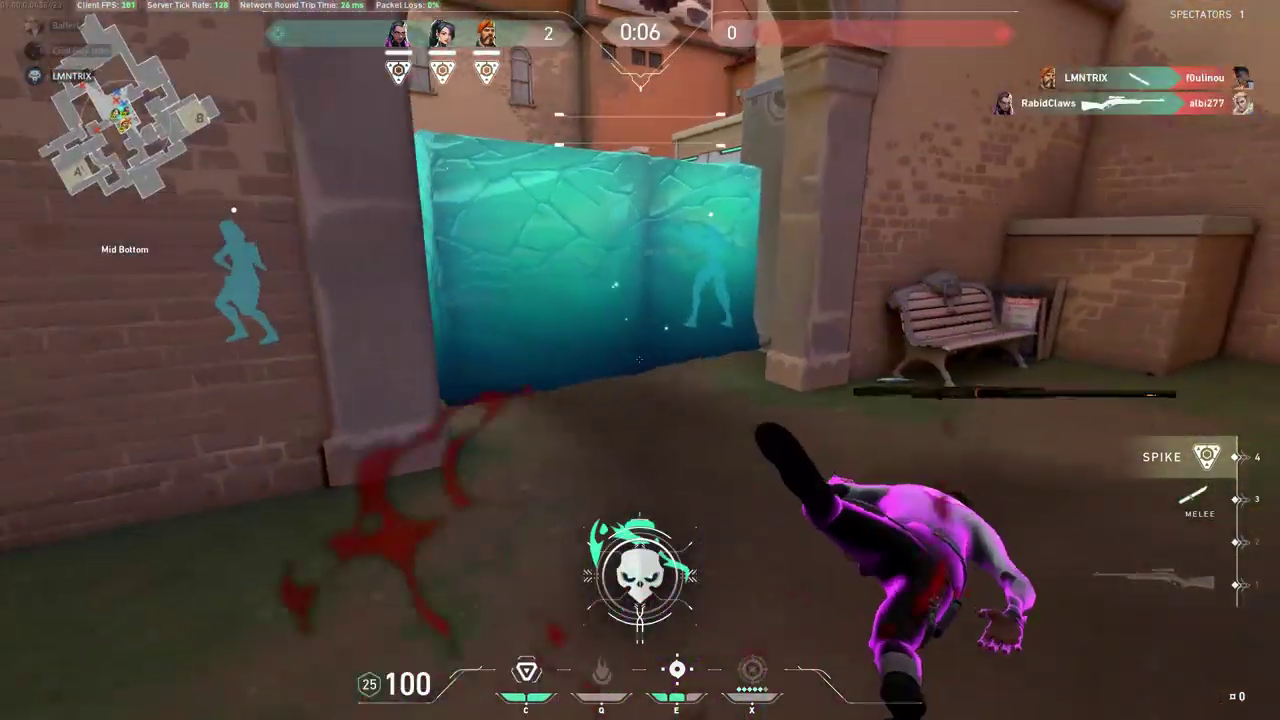
pyautogui.press('1')
pyautogui.press('3')
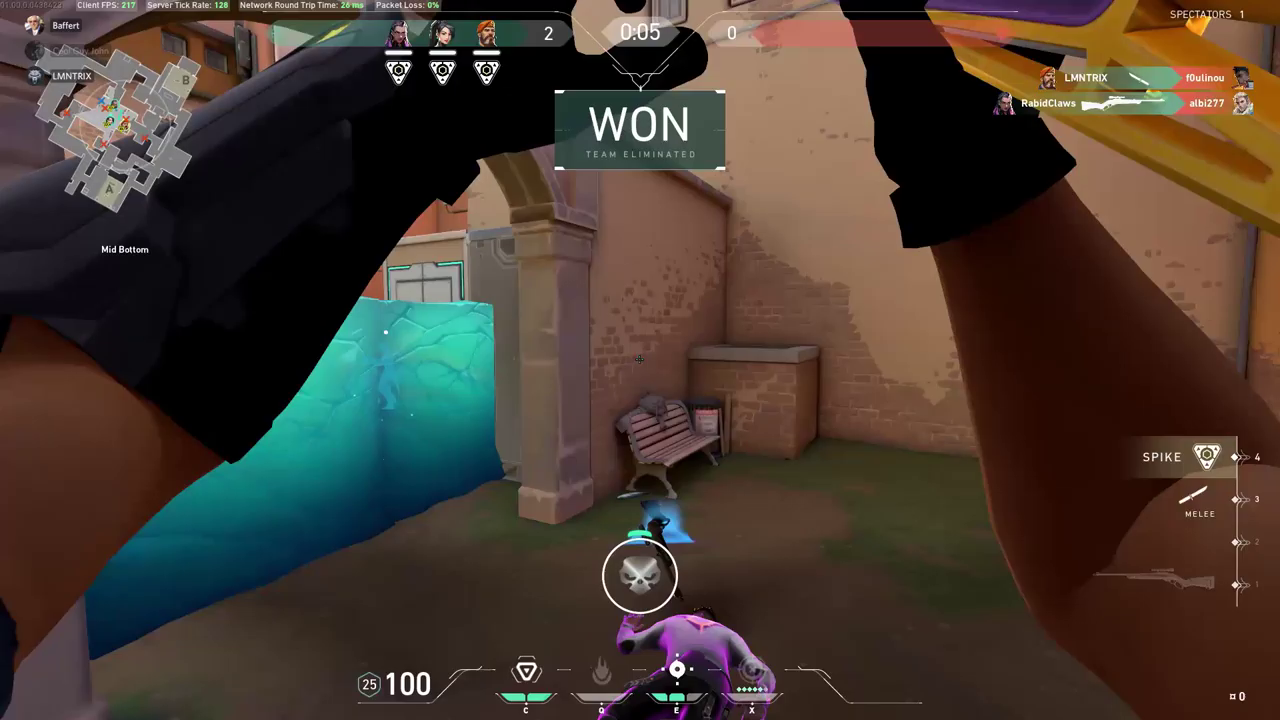